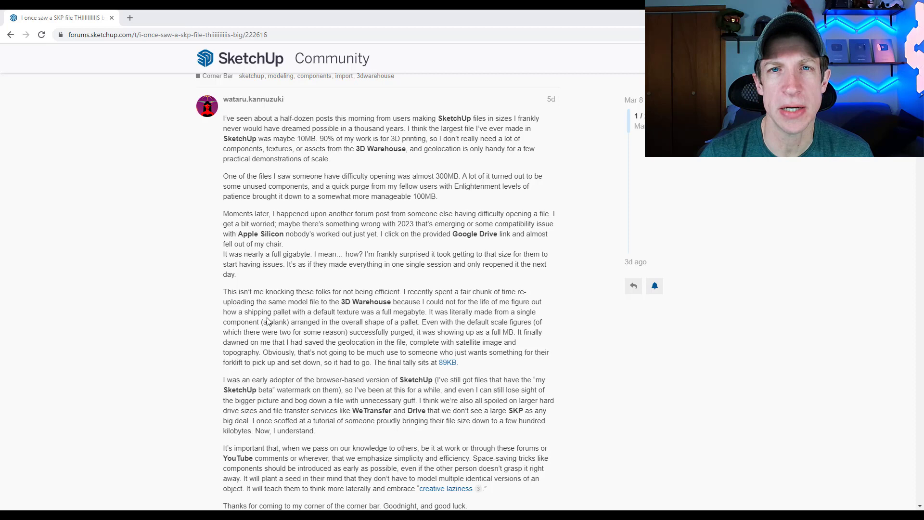
# Scroll up and down through the forum post about the nearly 1 GB SKP file
pyautogui.scroll(1, 268, 313)
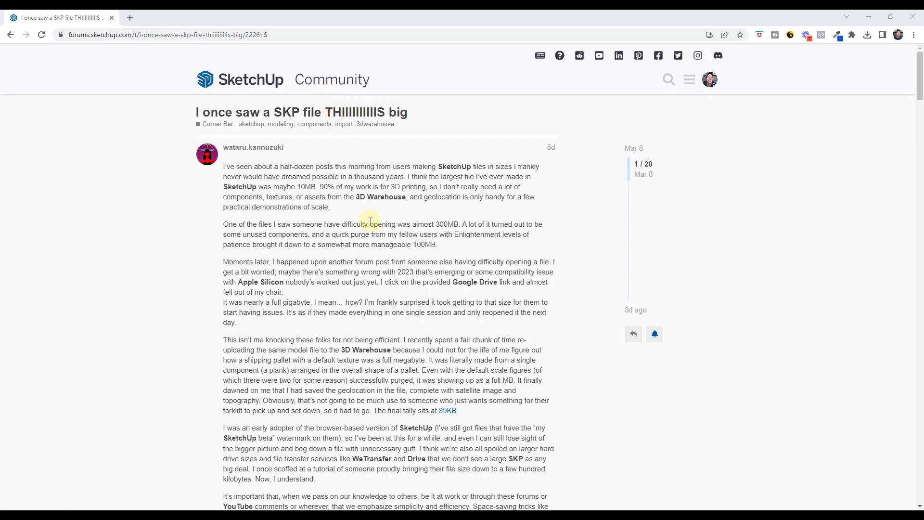
pyautogui.scroll(-1, 373, 223)
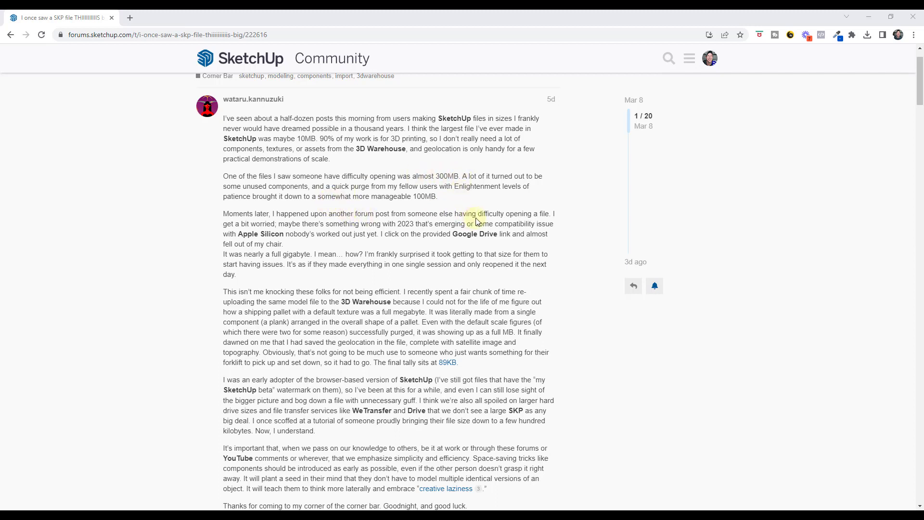
pyautogui.scroll(-2, 503, 233)
pyautogui.scroll(2, 508, 222)
pyautogui.scroll(-1, 495, 210)
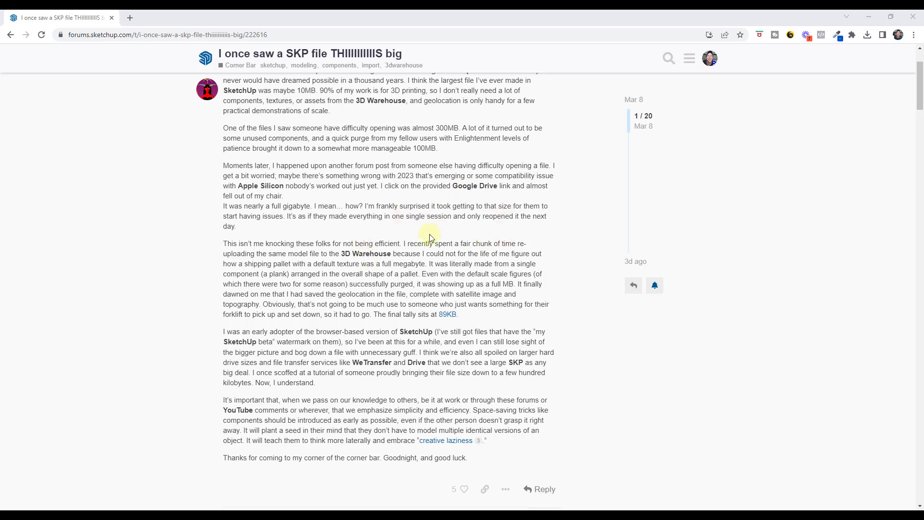
pyautogui.scroll(1, 455, 237)
pyautogui.scroll(-1, 460, 232)
pyautogui.scroll(1, 423, 210)
pyautogui.scroll(-1, 419, 208)
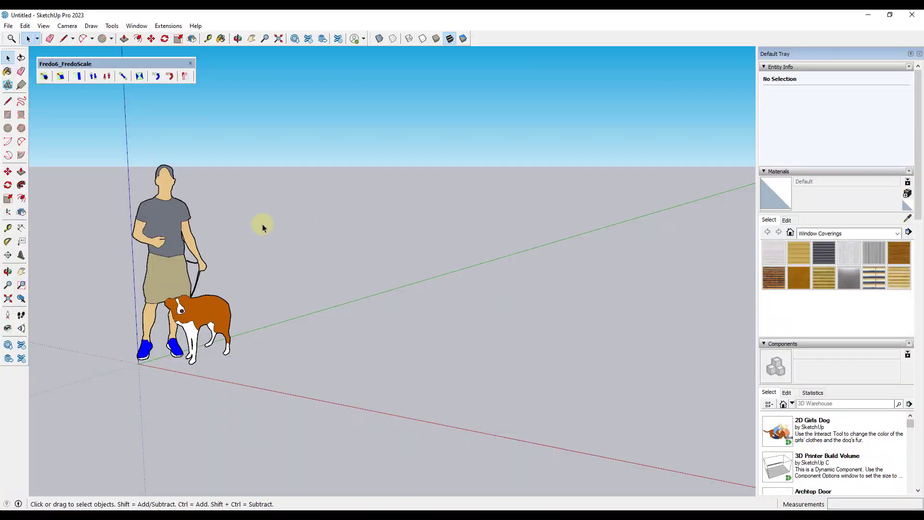
# Draw a two-point arc on the ground beside the person and dog
pyautogui.scroll(-2, 268, 207)
pyautogui.moveTo(267, 206); pyautogui.dragTo(264, 238, button='middle')
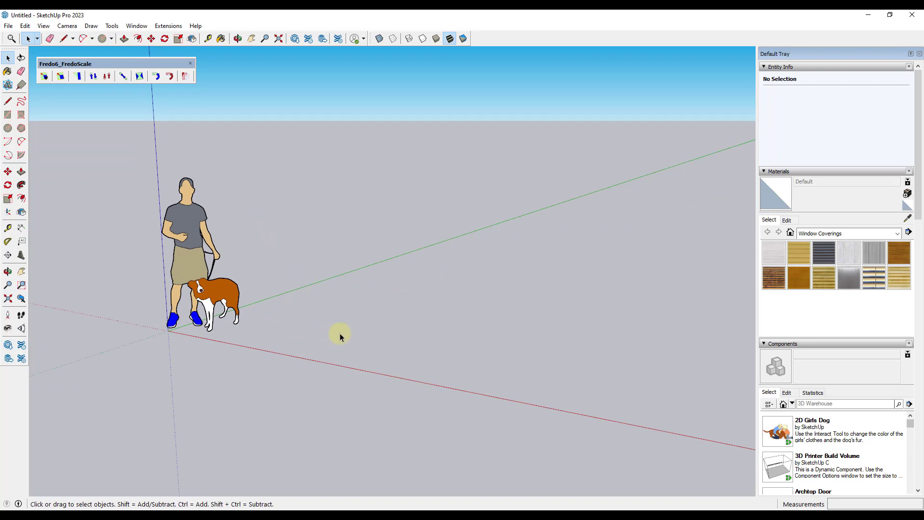
pyautogui.press('a')
pyautogui.click(290, 347)
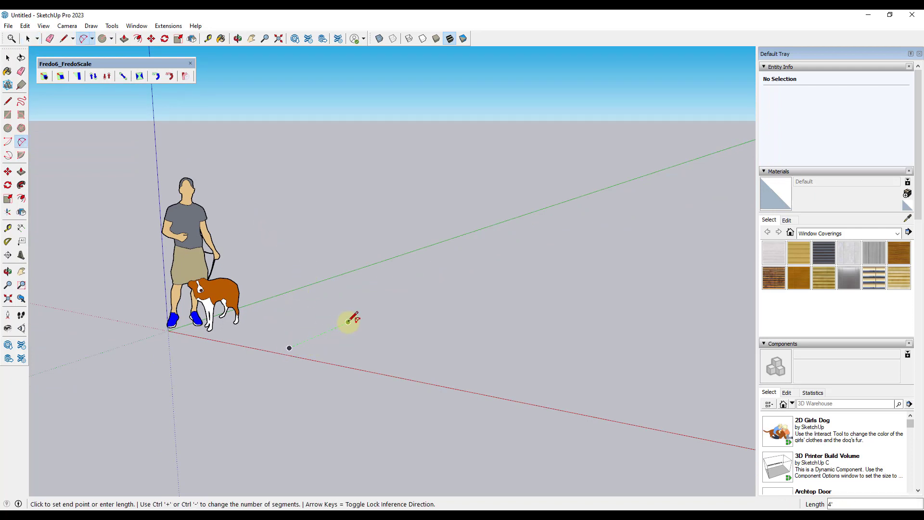
pyautogui.click(348, 322)
pyautogui.click(308, 326)
pyautogui.press('space')
# Change the arc's segment count from 12 to 10 in Entity Info
pyautogui.scroll(5, 303, 337)
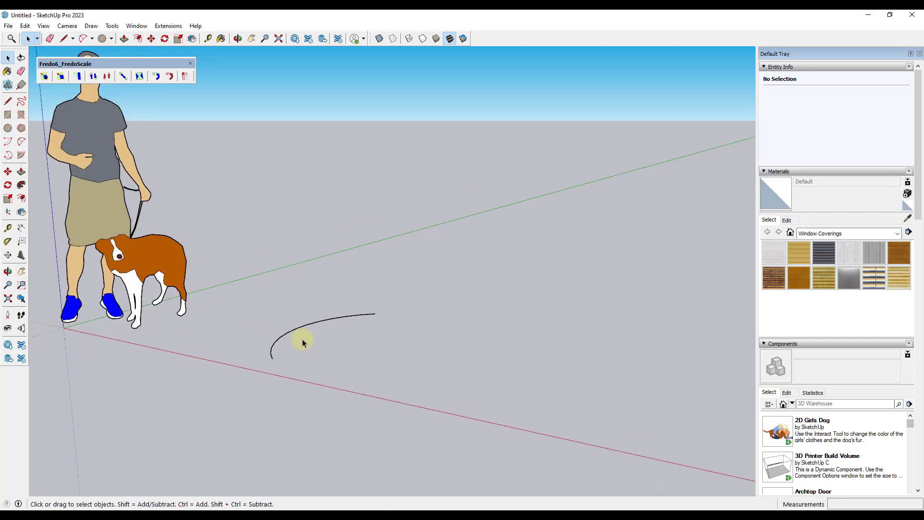
pyautogui.moveTo(291, 337); pyautogui.dragTo(274, 417, button='middle')
pyautogui.scroll(-2, 270, 326)
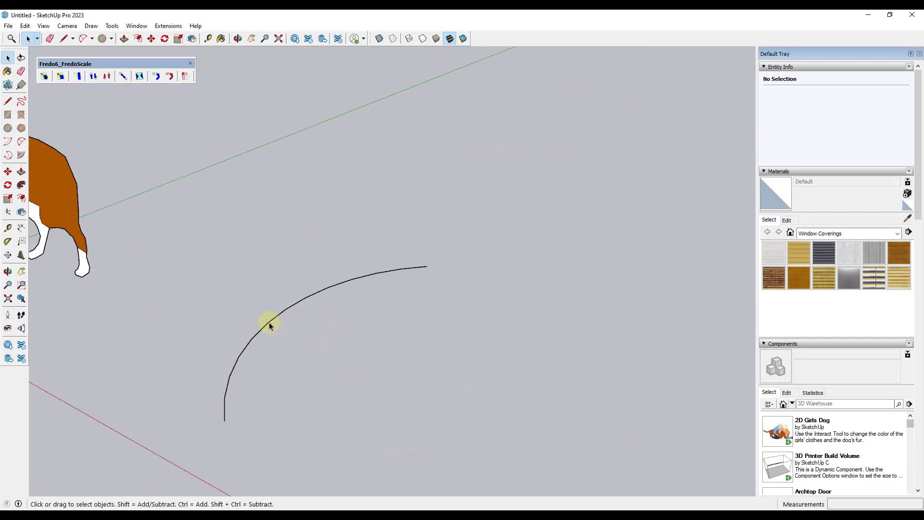
pyautogui.click(270, 326)
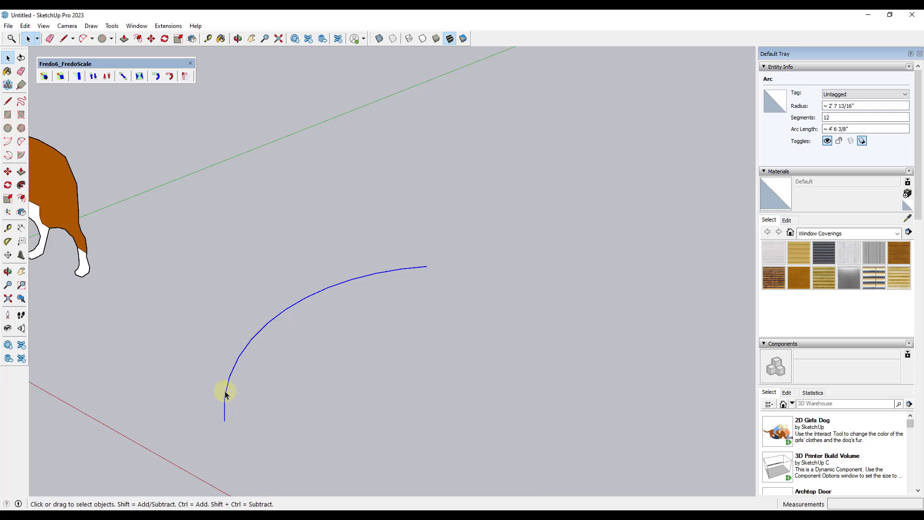
pyautogui.click(839, 117)
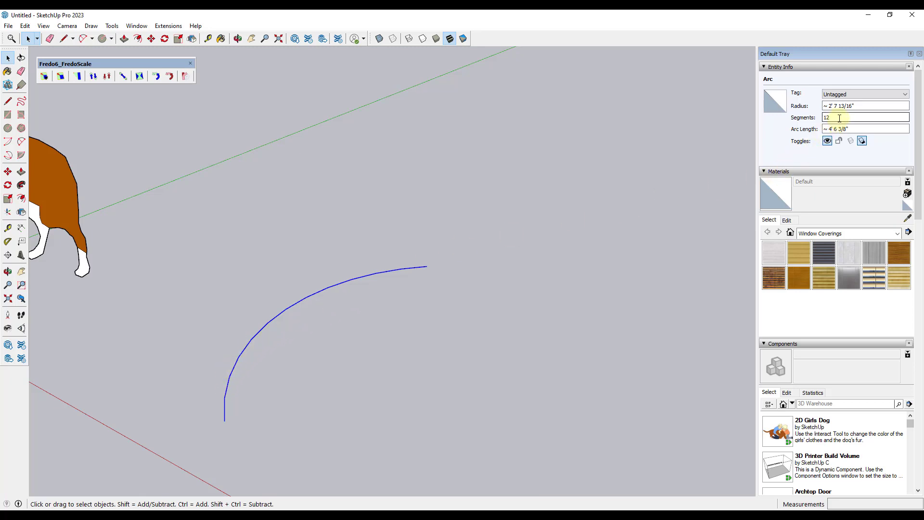
pyautogui.press('BackSpace')
pyautogui.press('BackSpace')
pyautogui.write('10')
pyautogui.press('Return')
pyautogui.click(593, 222)
pyautogui.scroll(-5, 449, 243)
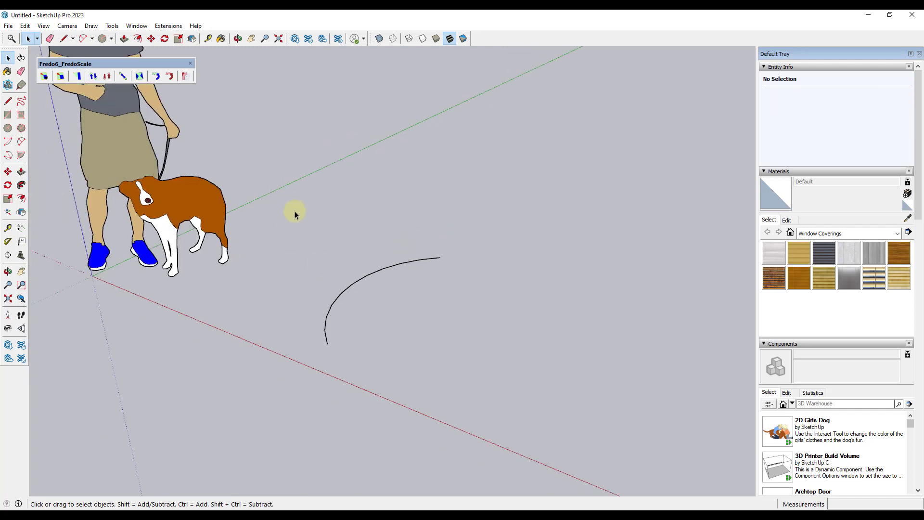
# Copy the arc into a row of ten arcs with a *9 array
pyautogui.scroll(-2, 483, 357)
pyautogui.click(399, 311)
pyautogui.press('m')
pyautogui.click(374, 346)
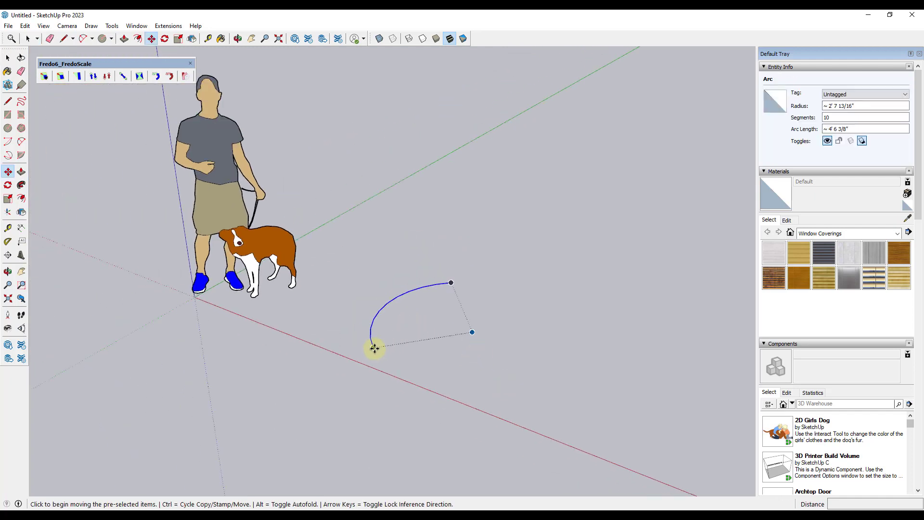
pyautogui.press('ctrl')
pyautogui.click(405, 356)
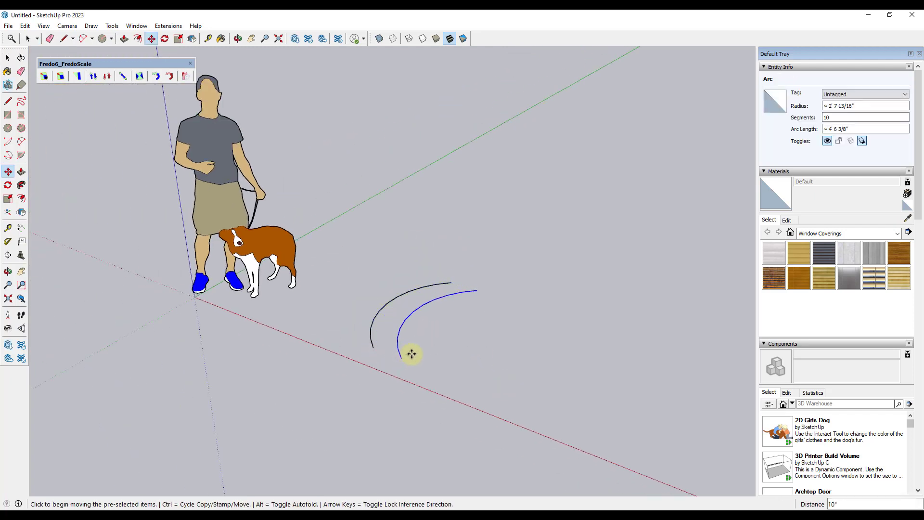
pyautogui.press('Return')
pyautogui.press('Escape')
pyautogui.scroll(-3, 332, 284)
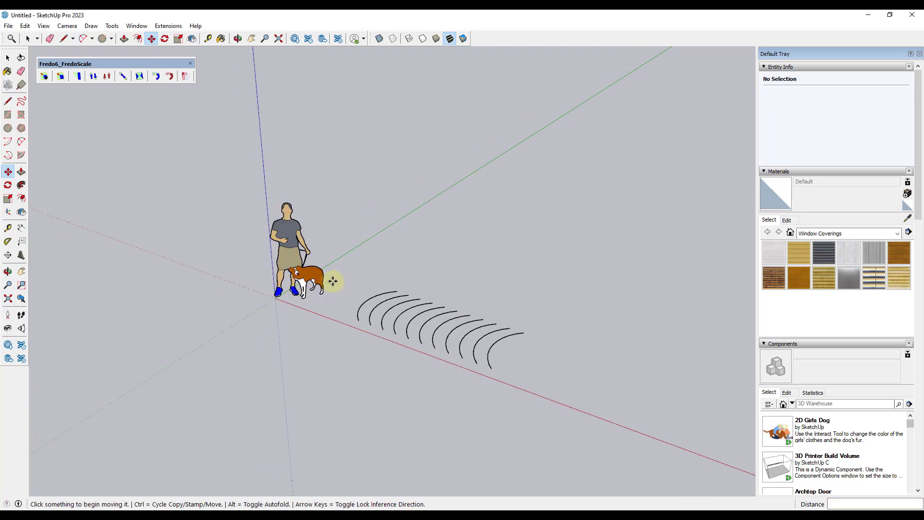
pyautogui.write('*9')
pyautogui.press('Return')
pyautogui.press('space')
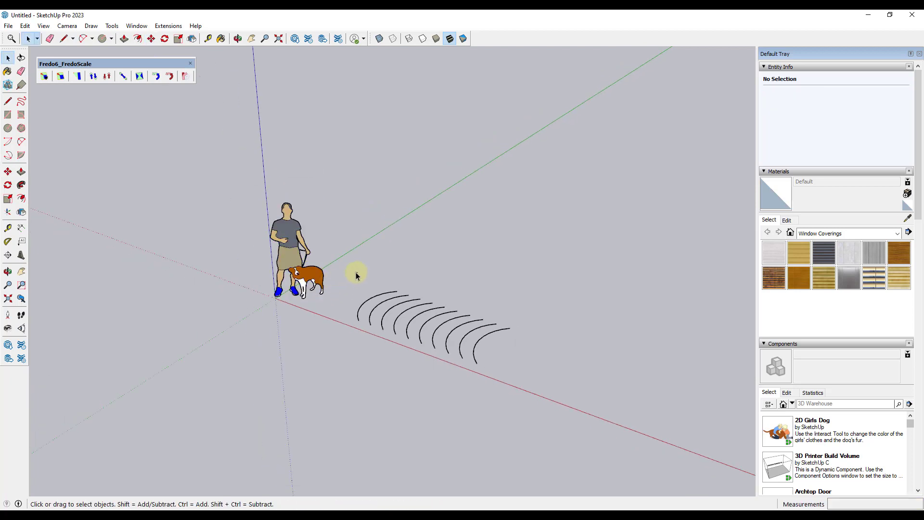
# Copy the row of ten arcs along green into ten rows with a 9x array
pyautogui.moveTo(366, 284); pyautogui.dragTo(532, 430)
pyautogui.moveTo(350, 256); pyautogui.dragTo(590, 411)
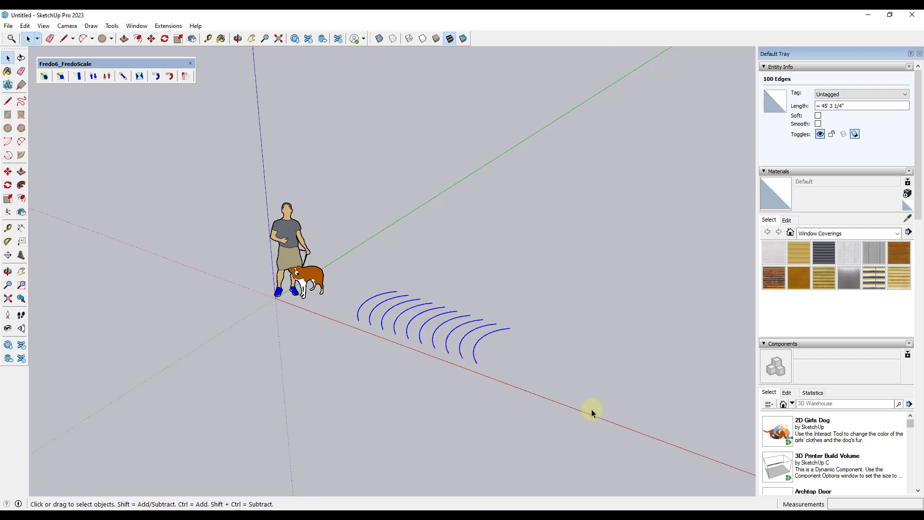
pyautogui.scroll(5, 491, 316)
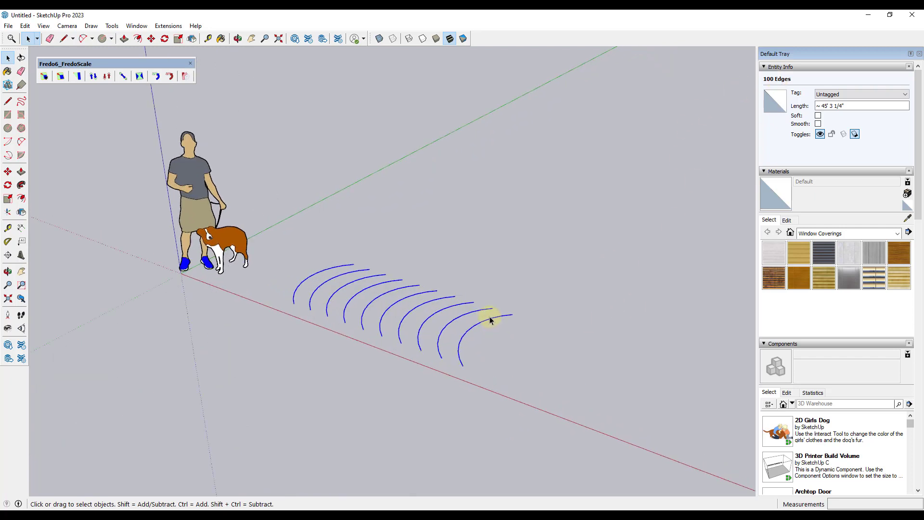
pyautogui.scroll(2, 478, 359)
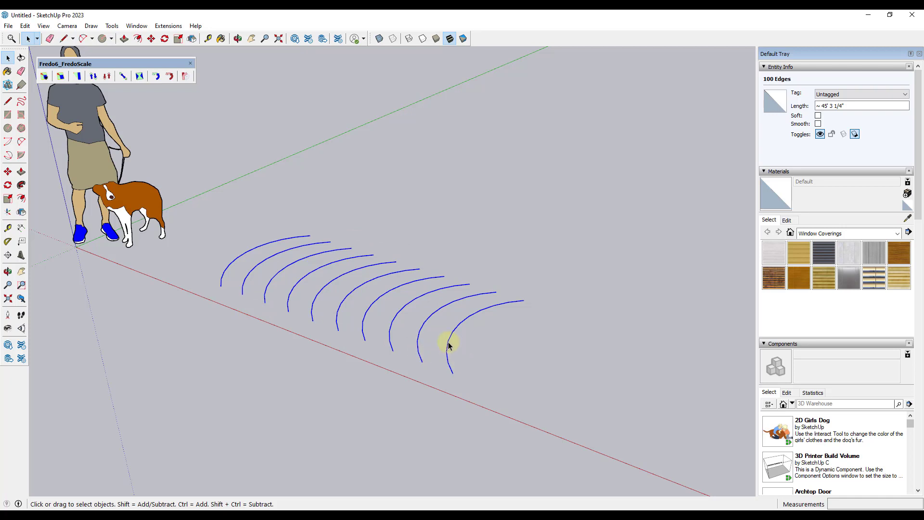
pyautogui.scroll(-4, 310, 250)
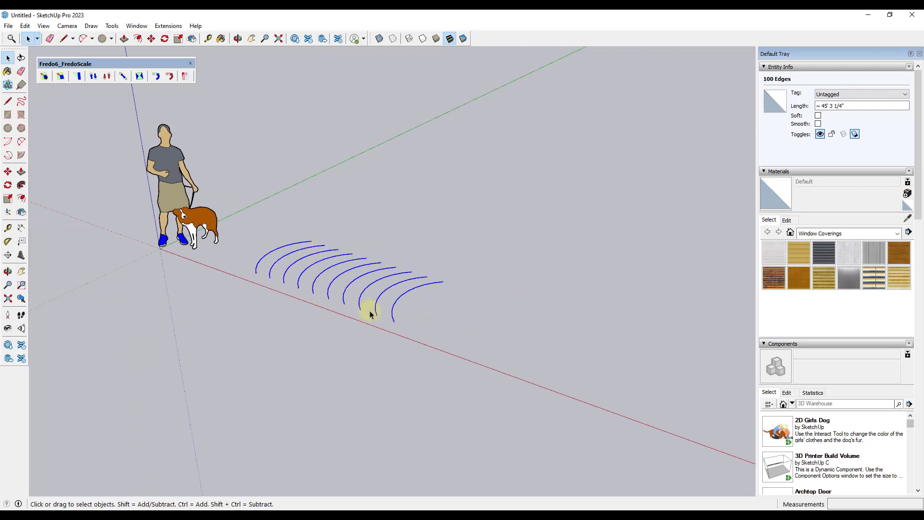
pyautogui.scroll(-3, 384, 305)
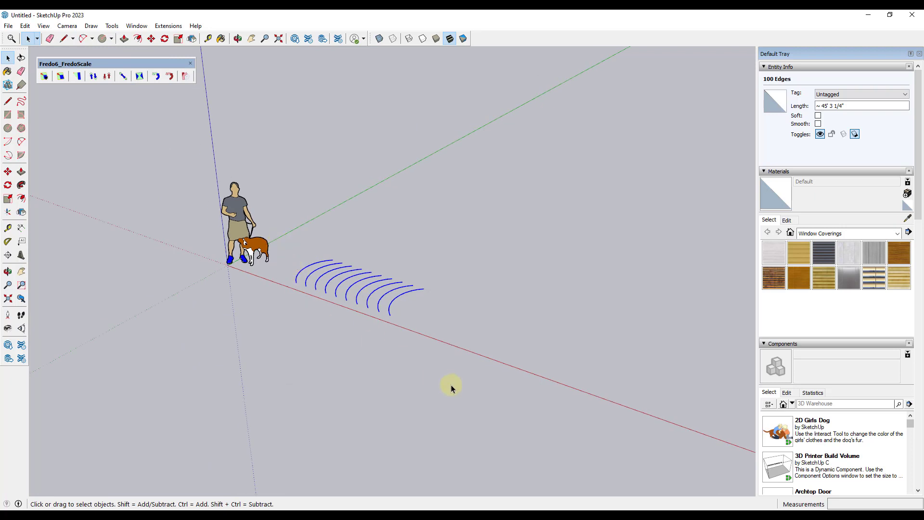
pyautogui.press('m')
pyautogui.click(391, 315)
pyautogui.press('ctrl')
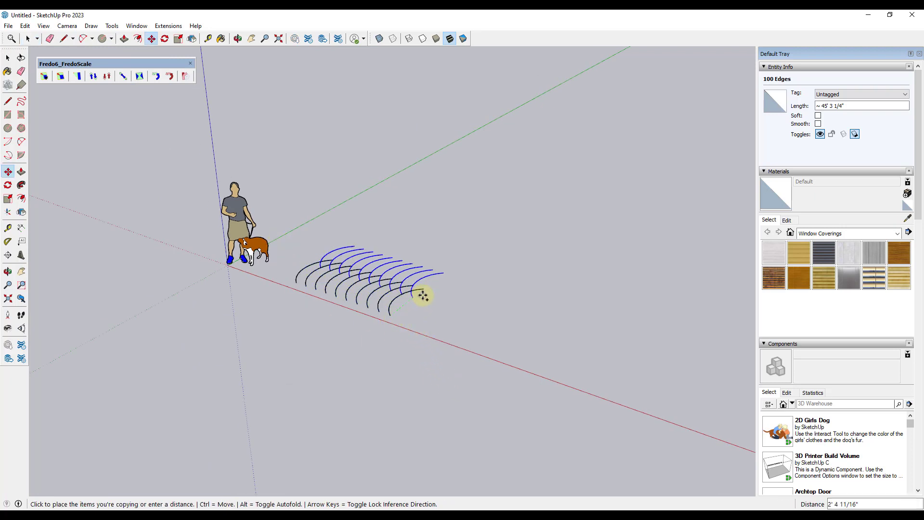
pyautogui.click(432, 284)
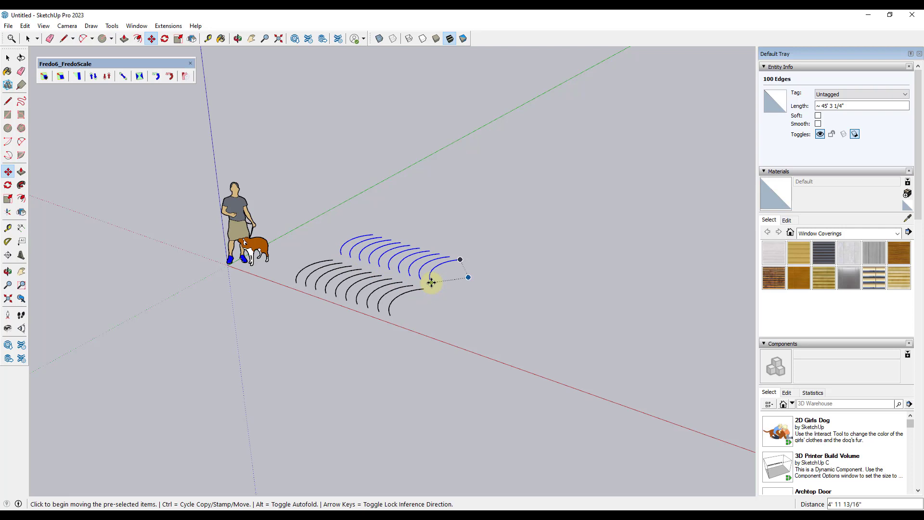
pyautogui.write('9x')
pyautogui.press('Return')
# Copy the block of arc rows along red with a *9 array
pyautogui.scroll(-1, 416, 271)
pyautogui.scroll(-3, 416, 271)
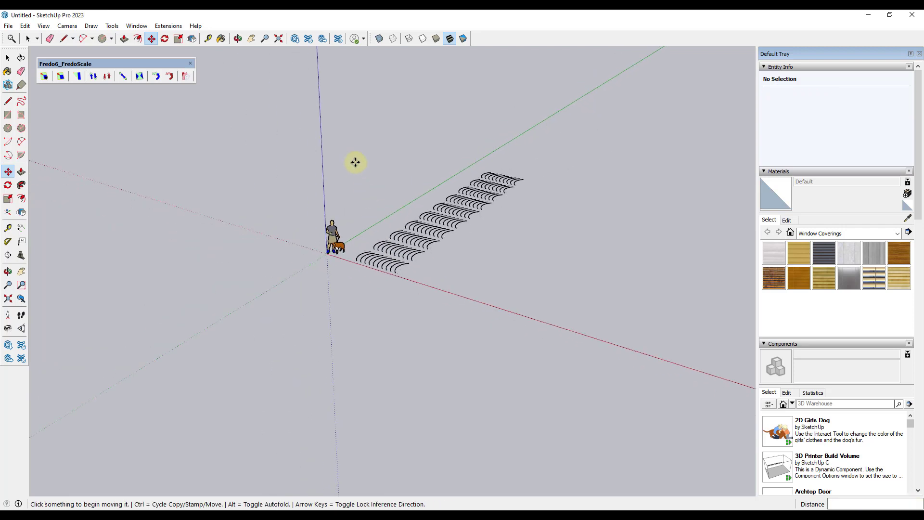
pyautogui.press('space')
pyautogui.moveTo(336, 130); pyautogui.dragTo(601, 296)
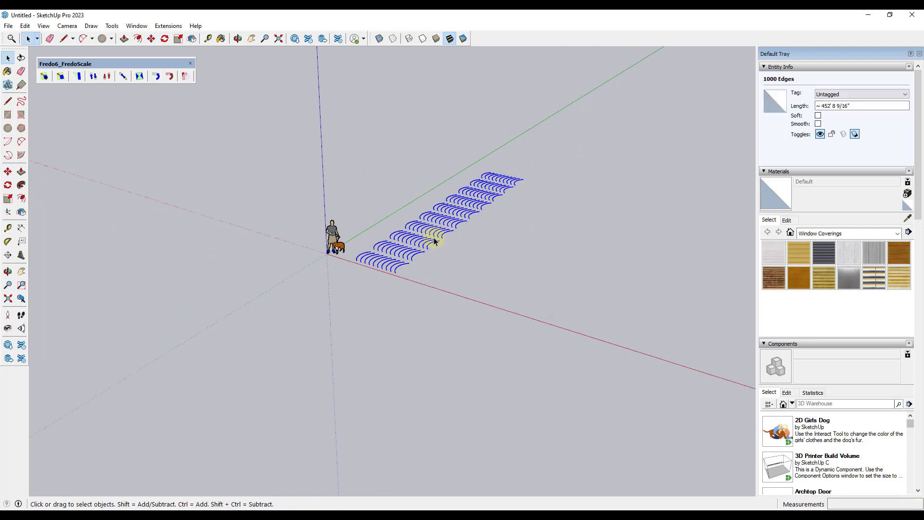
pyautogui.press('m')
pyautogui.press('ctrl')
pyautogui.click(356, 261)
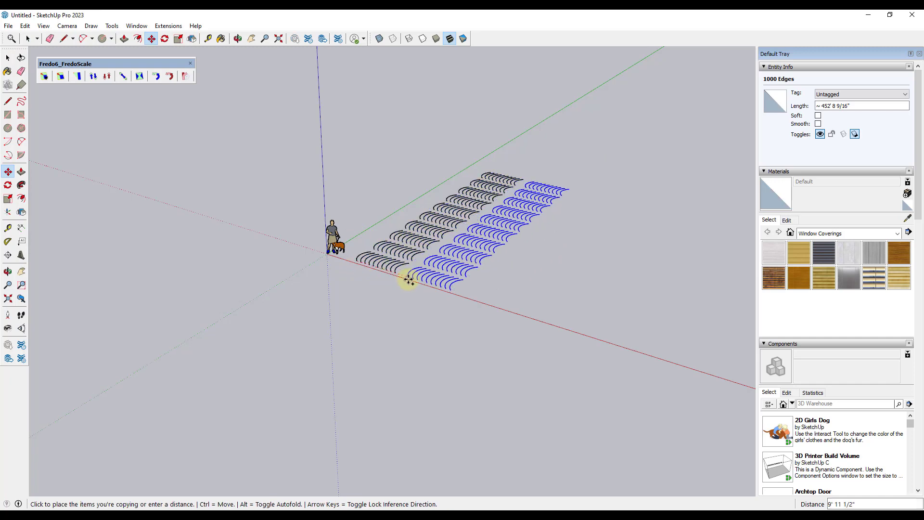
pyautogui.click(406, 272)
pyautogui.write('*')
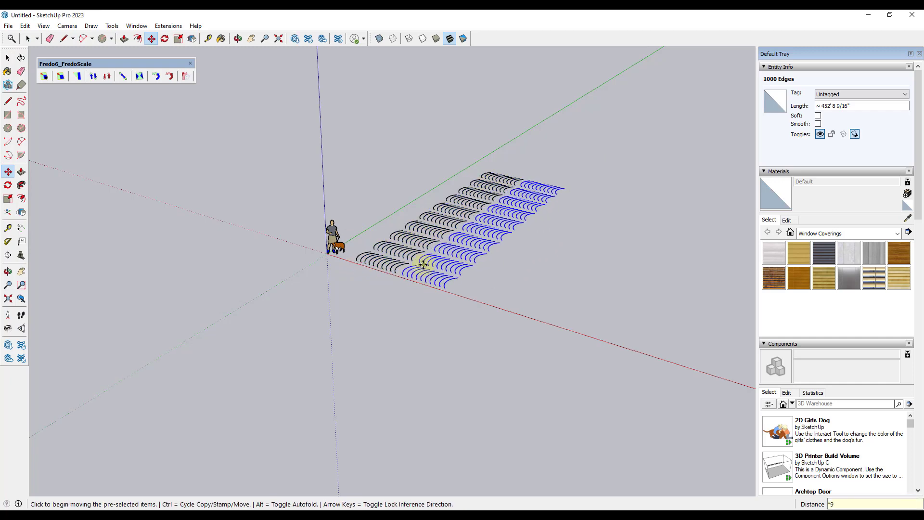
pyautogui.write('9')
pyautogui.press('Return')
pyautogui.press('space')
# Inspect the finished 10,000-edge arc grid and delete the person and dog figure
pyautogui.scroll(-4, 399, 196)
pyautogui.moveTo(382, 162); pyautogui.dragTo(657, 319)
pyautogui.moveTo(592, 236); pyautogui.dragTo(505, 258, button='middle')
pyautogui.scroll(2, 429, 197)
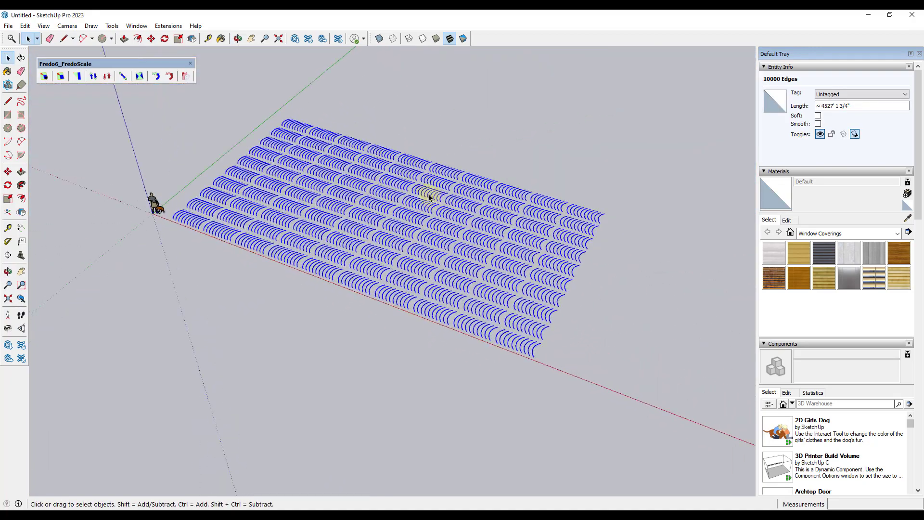
pyautogui.moveTo(428, 196); pyautogui.dragTo(355, 221, button='middle')
pyautogui.moveTo(426, 313); pyautogui.dragTo(502, 179, button='middle')
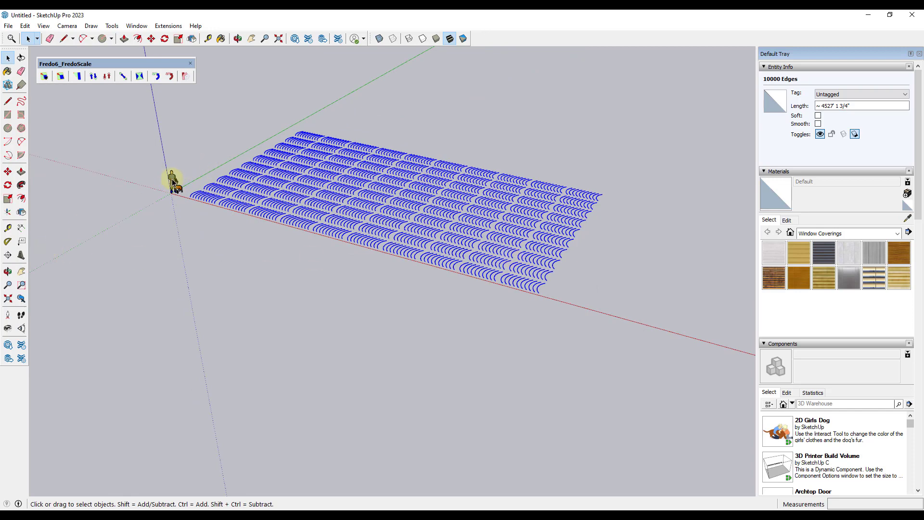
pyautogui.click(174, 183)
pyautogui.press('Delete')
pyautogui.moveTo(166, 120); pyautogui.dragTo(699, 343)
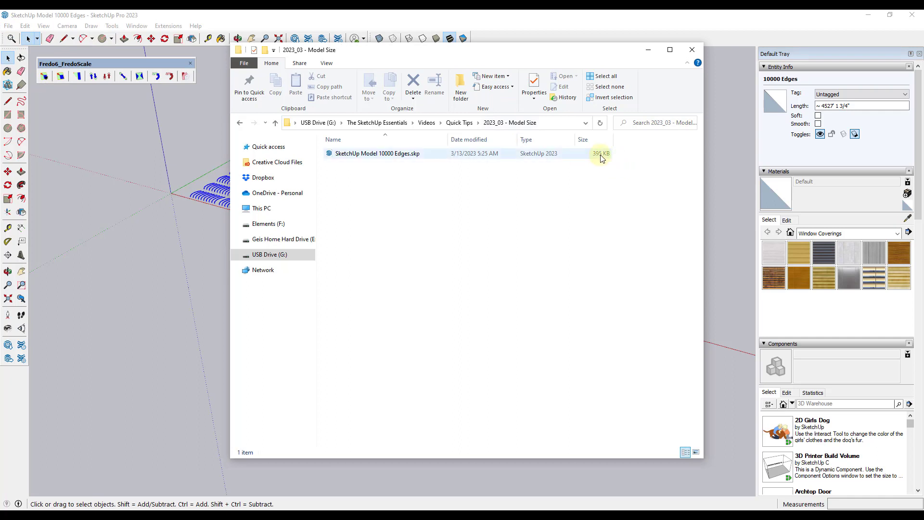
# Paste Model Size 1000000 Edges.skp (18,323 KB) beside the 395 KB model, then return to SketchUp
pyautogui.hotkey('ctrl', 'v')
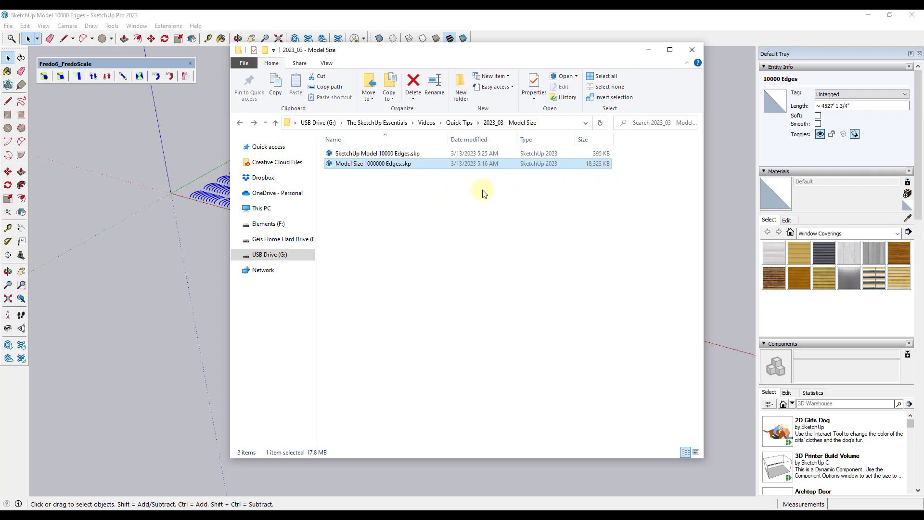
pyautogui.click(219, 140)
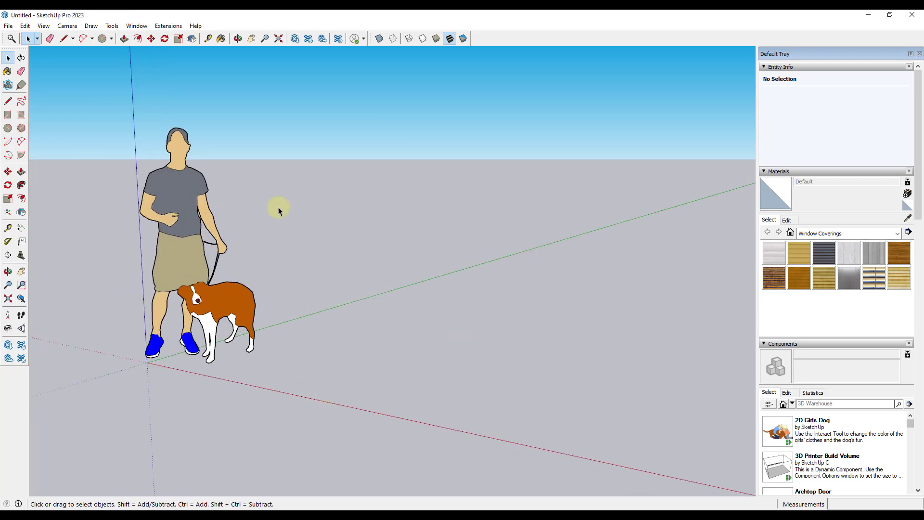
# Zoom and orbit to look down on the ground, then switch to the Brick Wall 005 page
pyautogui.scroll(3, 220, 169)
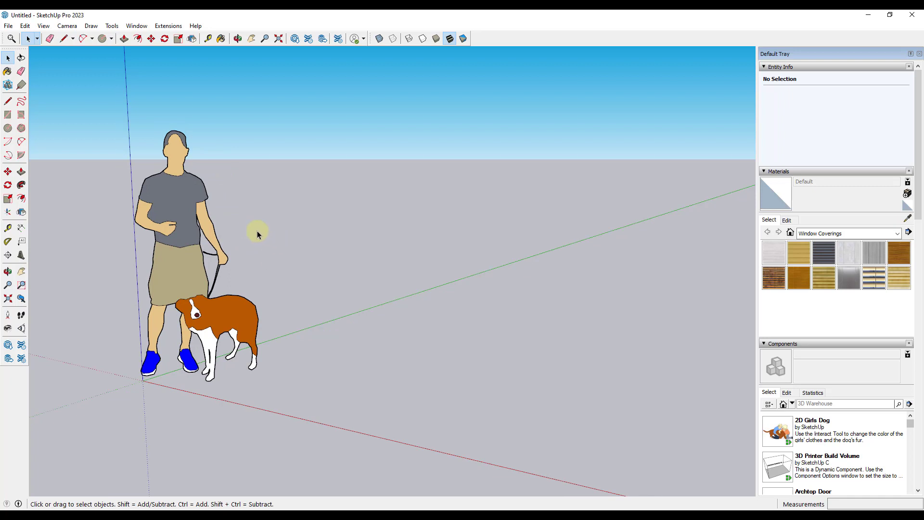
pyautogui.scroll(-4, 255, 229)
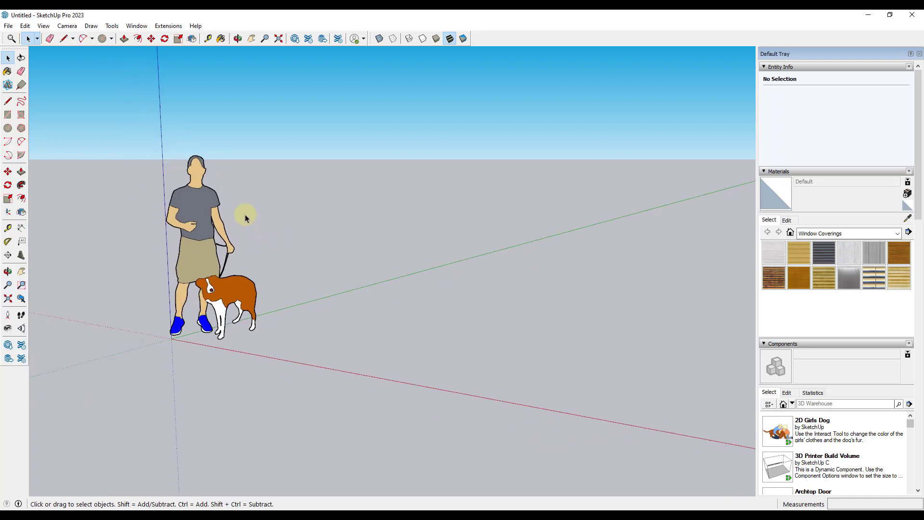
pyautogui.moveTo(248, 211); pyautogui.dragTo(248, 229, button='middle')
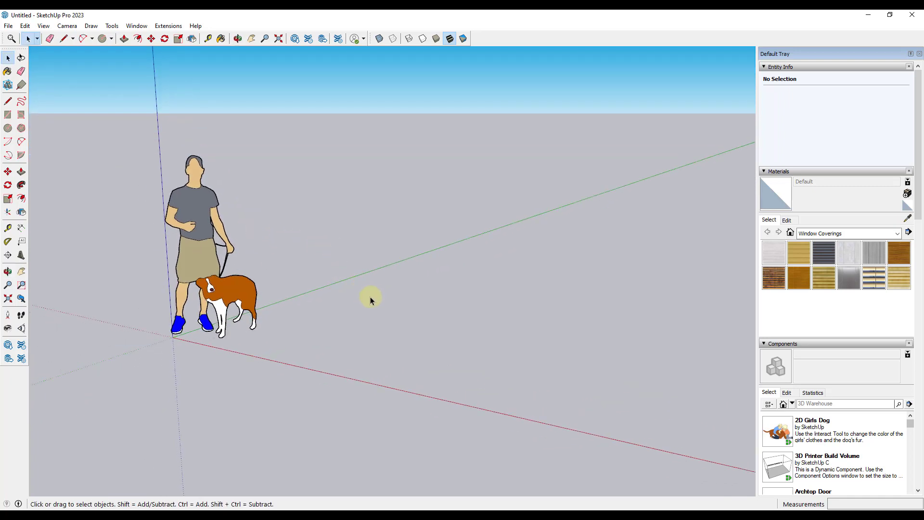
pyautogui.hotkey('alt', 'Tab')
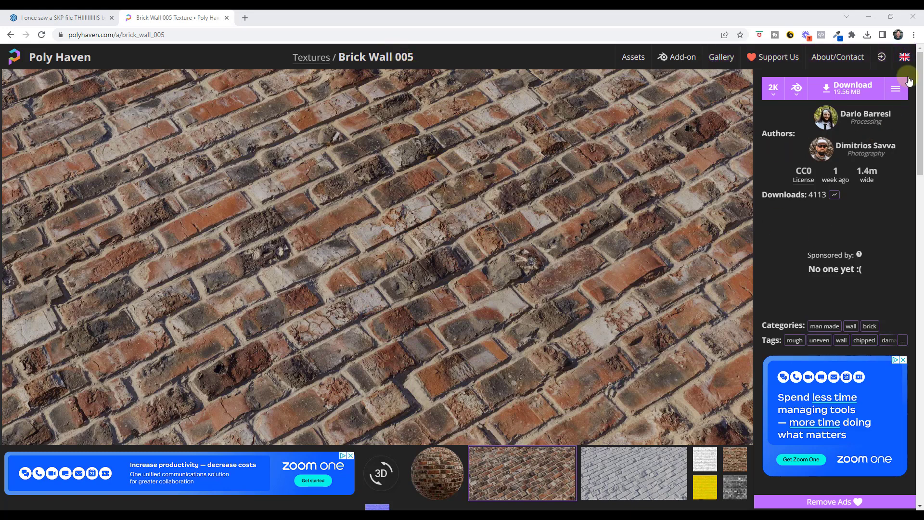
# Compare the Brick Wall 005 download size at 4K and 8K, then return to 2K
pyautogui.click(771, 96)
pyautogui.click(772, 129)
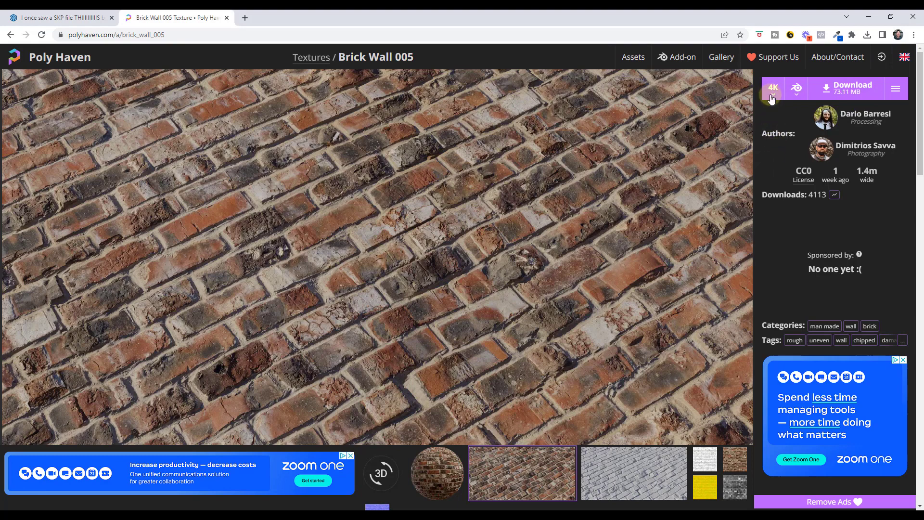
pyautogui.click(771, 97)
pyautogui.click(776, 168)
pyautogui.click(773, 90)
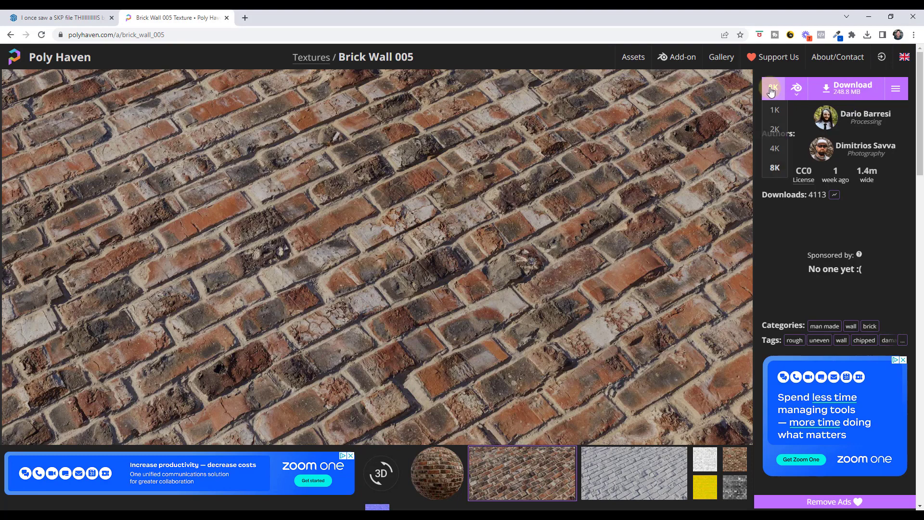
pyautogui.click(775, 130)
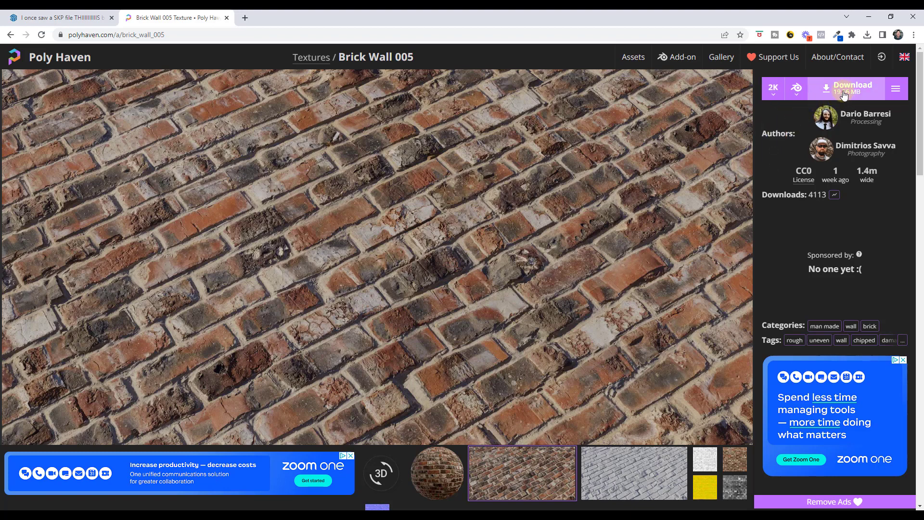
# Recheck 8K, settle on 2K, and list the individual texture map files
pyautogui.click(772, 91)
pyautogui.click(776, 169)
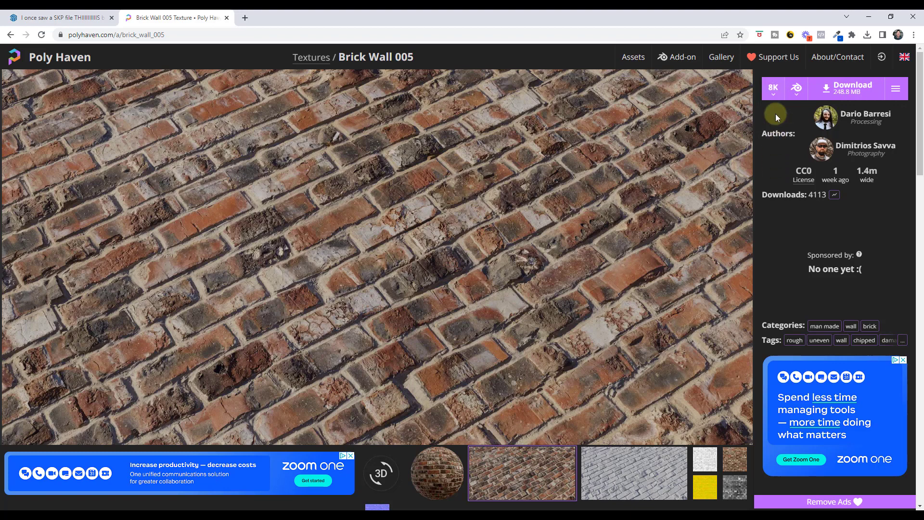
pyautogui.click(773, 90)
pyautogui.click(775, 131)
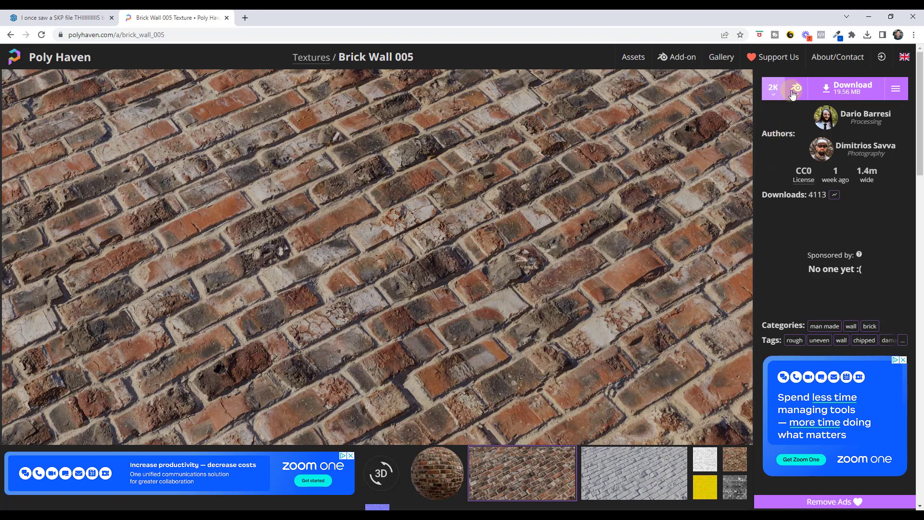
pyautogui.click(853, 104)
pyautogui.click(895, 91)
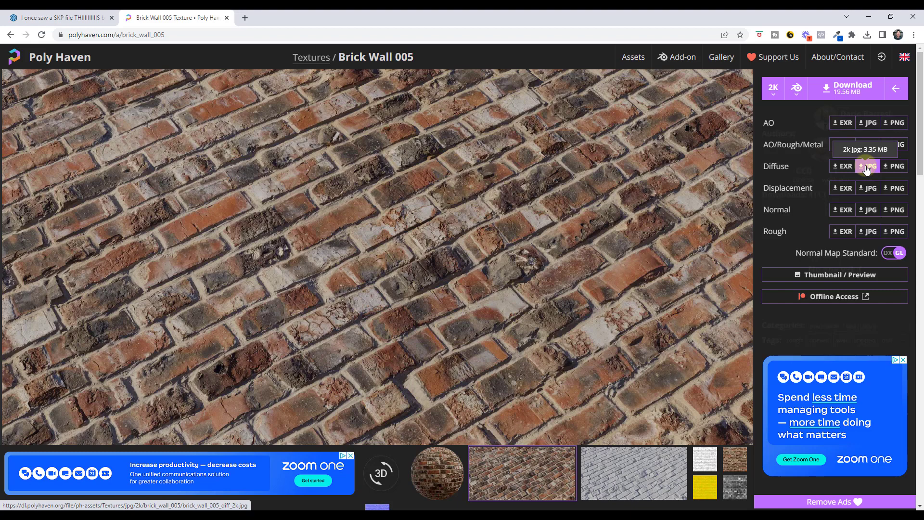
# Download the 2K Diffuse map as JPG and place the rectangle's first corner in SketchUp
pyautogui.click(867, 168)
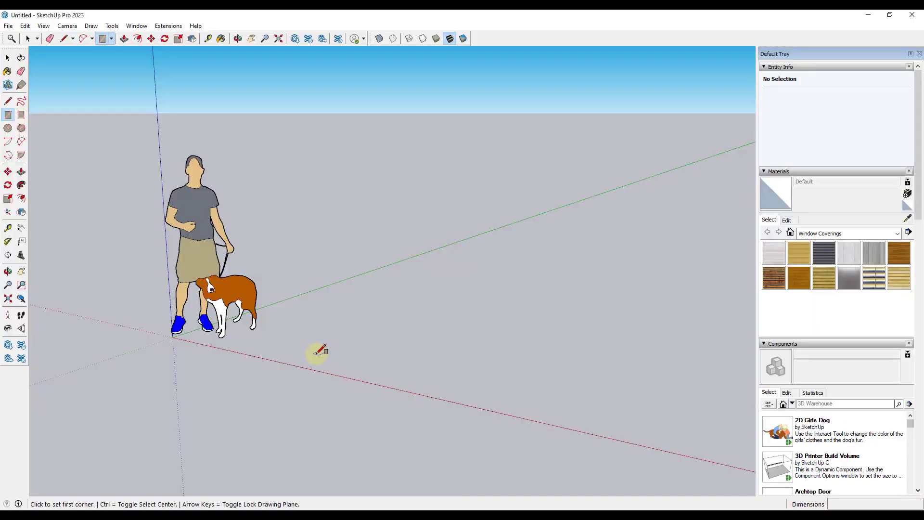
pyautogui.click(329, 346)
# Complete the rectangle, push/pull it into a box, and make the box a group
pyautogui.click(464, 332)
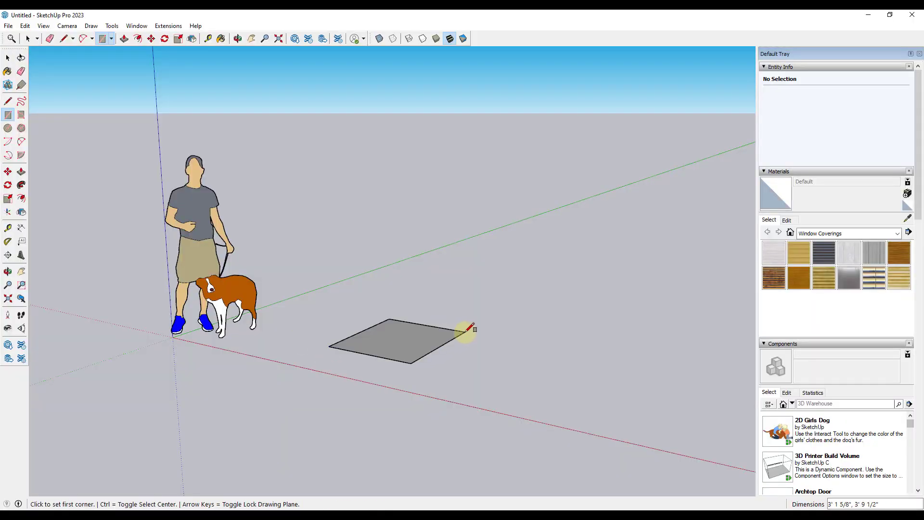
pyautogui.press('space')
pyautogui.press('p')
pyautogui.click(406, 331)
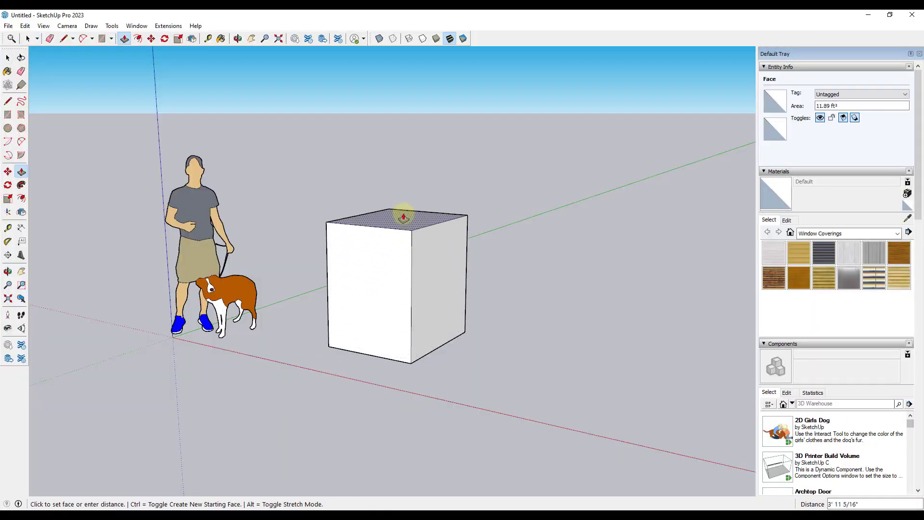
pyautogui.click(405, 225)
pyautogui.press('space')
pyautogui.moveTo(293, 186); pyautogui.dragTo(577, 406)
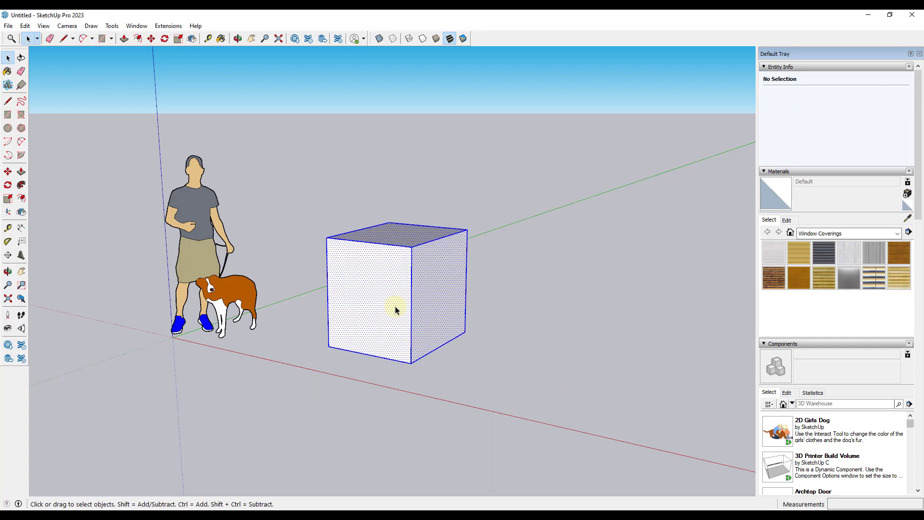
pyautogui.rightClick(396, 306)
pyautogui.click(427, 391)
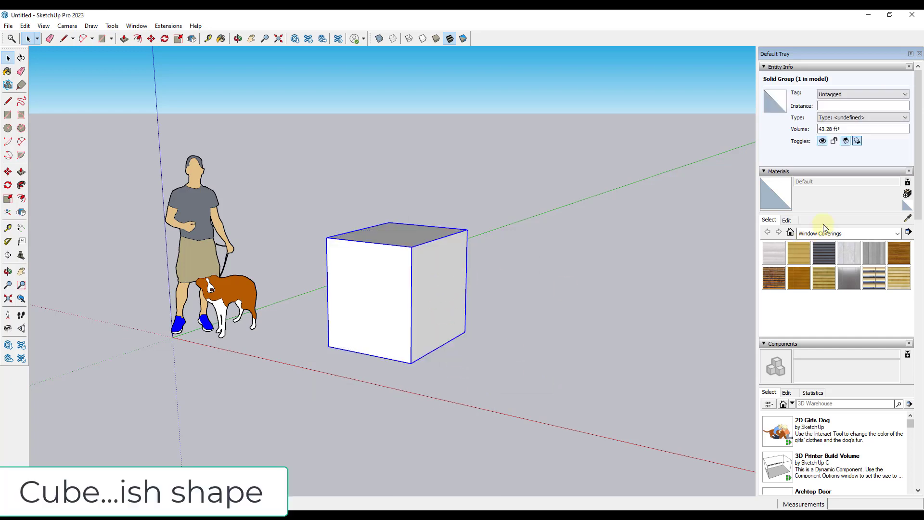
# Create a Brick 8K material from the brick texture JPG and apply it to the box group
pyautogui.click(908, 194)
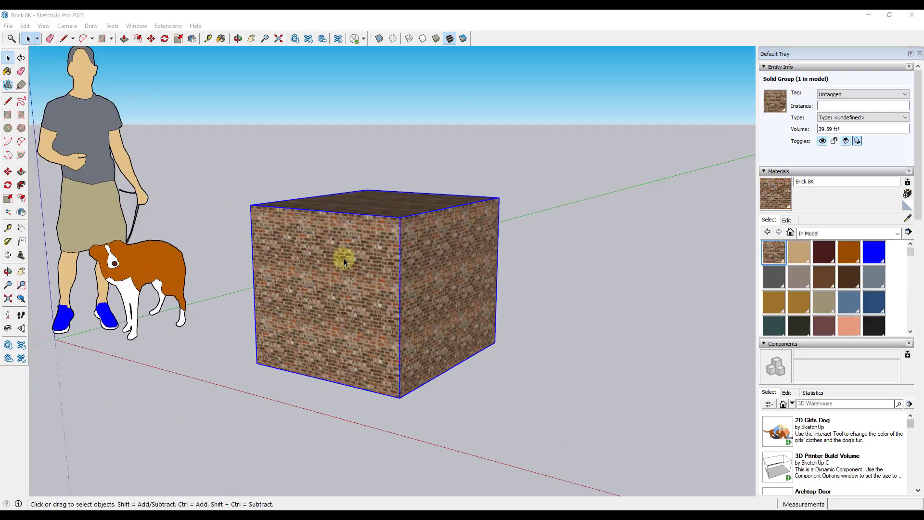
pyautogui.moveTo(344, 258); pyautogui.dragTo(347, 264, button='middle')
pyautogui.scroll(-2, 501, 262)
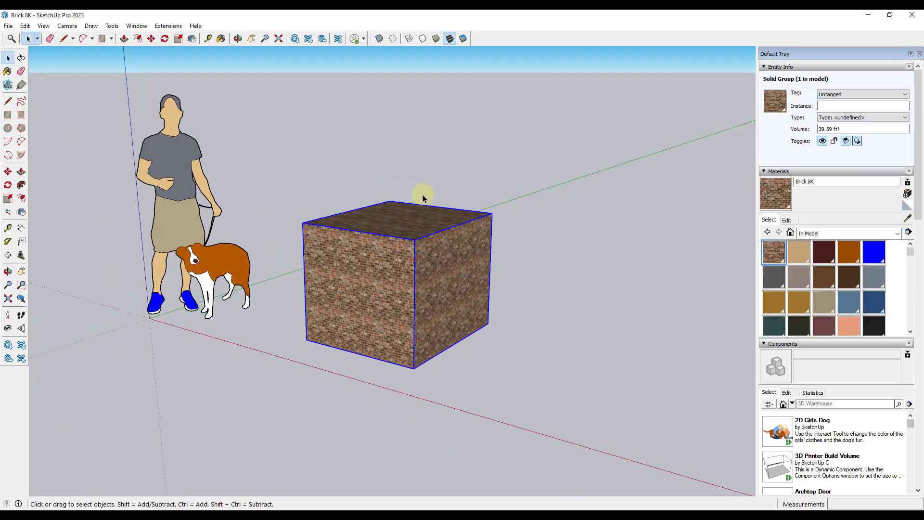
pyautogui.tripleClick(426, 294)
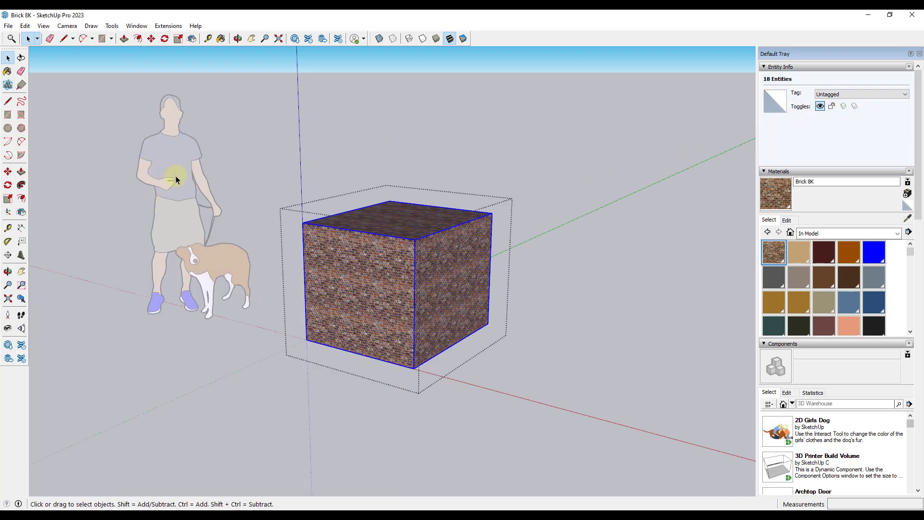
pyautogui.click(632, 239)
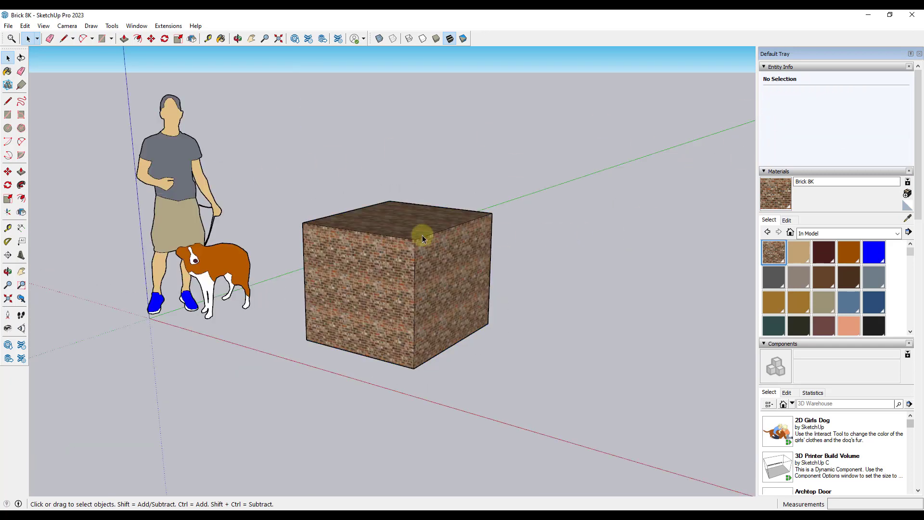
pyautogui.scroll(1, 442, 253)
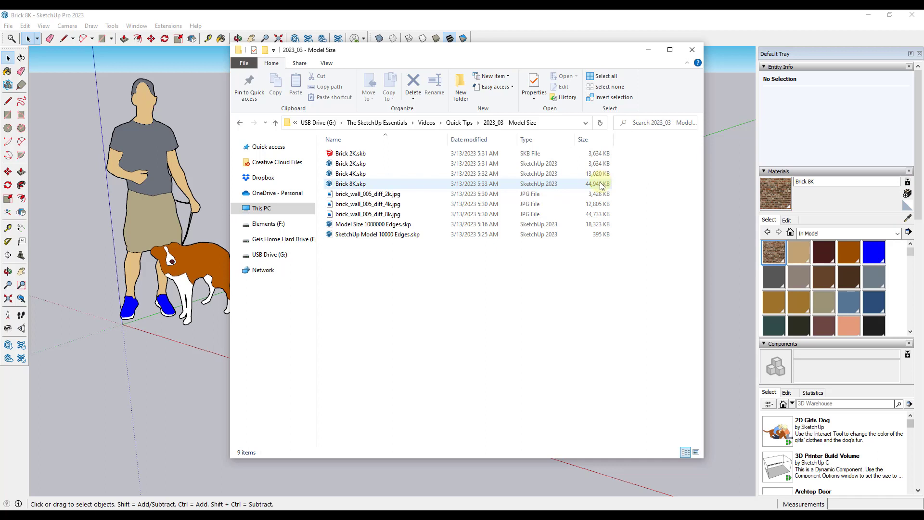
# Compare the Brick 2K, 4K and 8K model sizes (3,634, 13,020, 44,945 KB) and move the window aside
pyautogui.moveTo(401, 188)
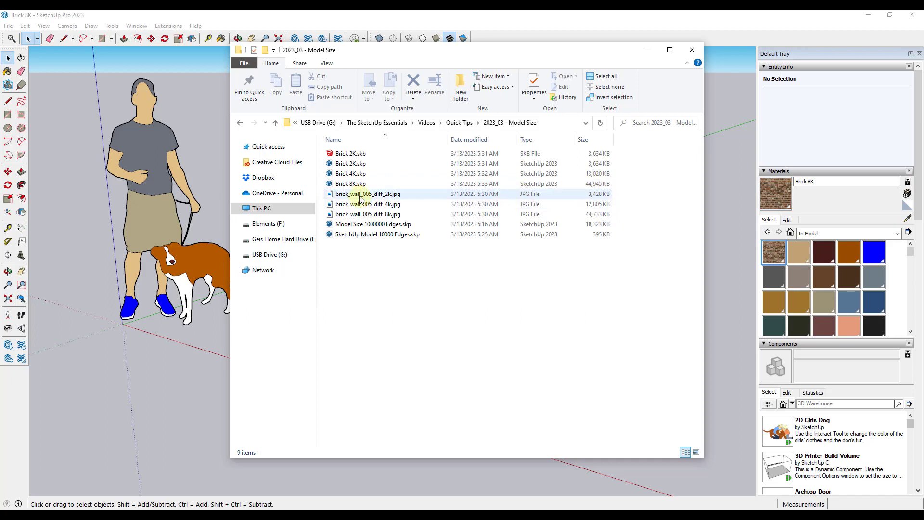
pyautogui.moveTo(592, 188)
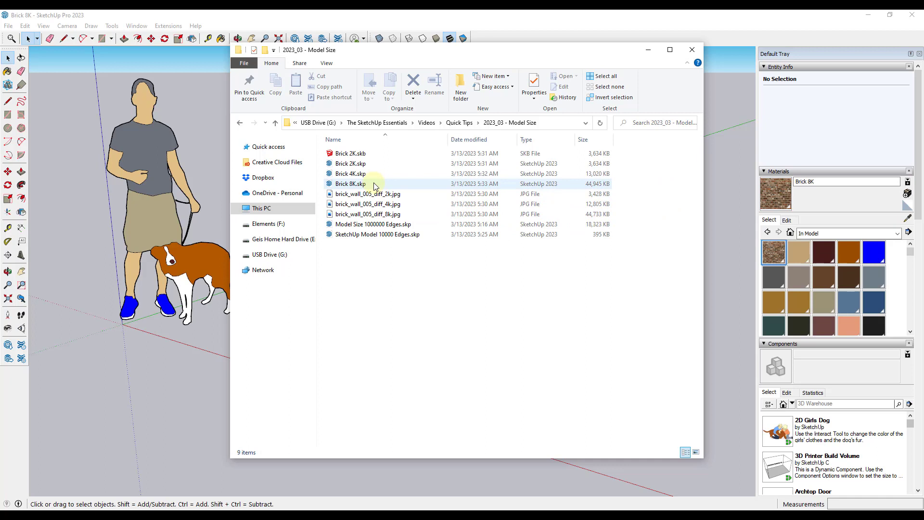
pyautogui.moveTo(373, 183)
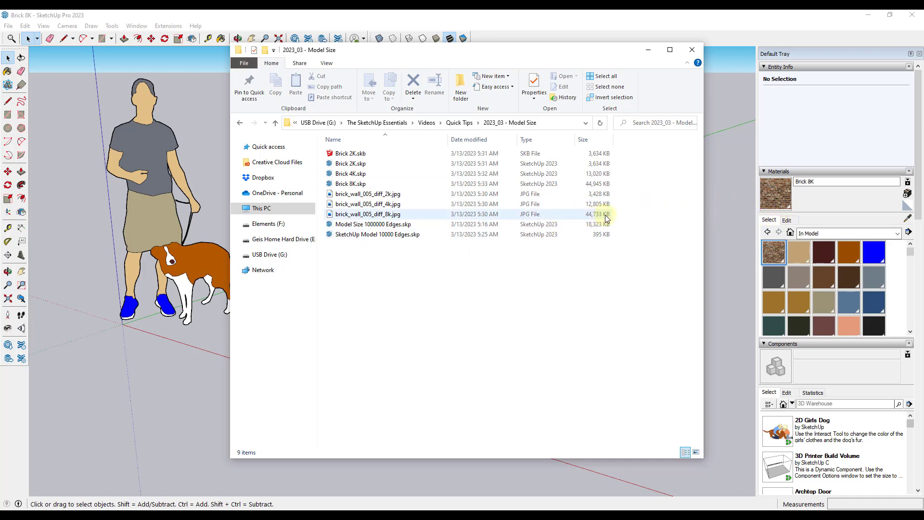
pyautogui.moveTo(611, 56); pyautogui.dragTo(187, 88)
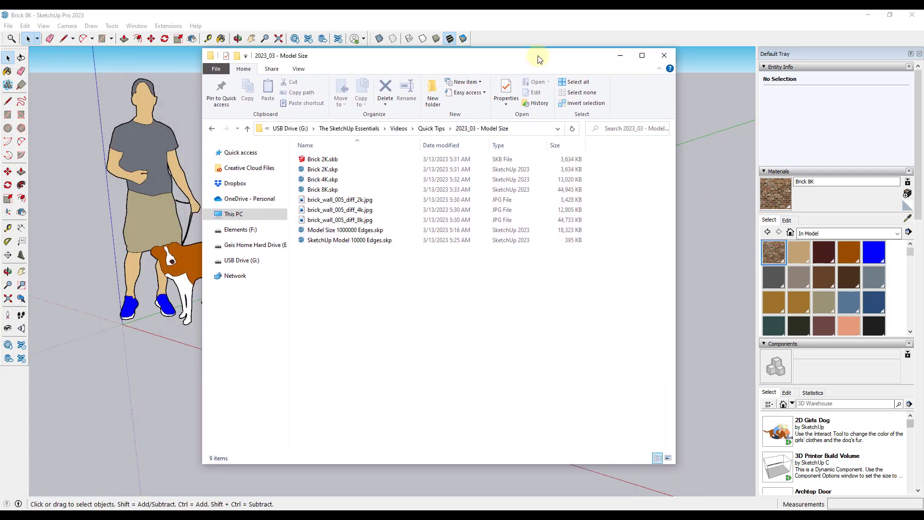
pyautogui.moveTo(539, 58)
pyautogui.mouseDown()
pyautogui.moveTo(602, 58)
pyautogui.moveTo(557, 61)
pyautogui.mouseUp()
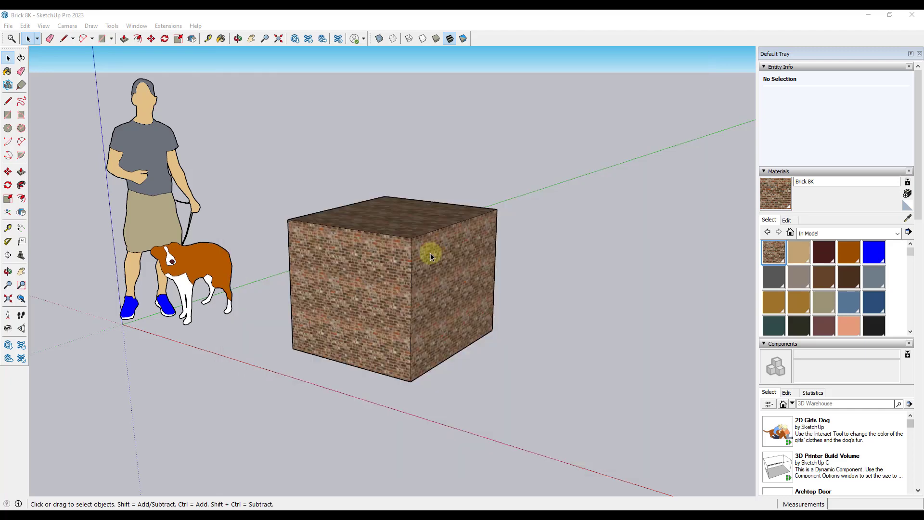
# Search the Extension Warehouse for 'material resizer' and open the Material Resizer page
pyautogui.moveTo(429, 251)
pyautogui.mouseDown(button='middle')
pyautogui.moveTo(445, 274)
pyautogui.moveTo(281, 180)
pyautogui.moveTo(440, 148)
pyautogui.mouseUp(button='middle')
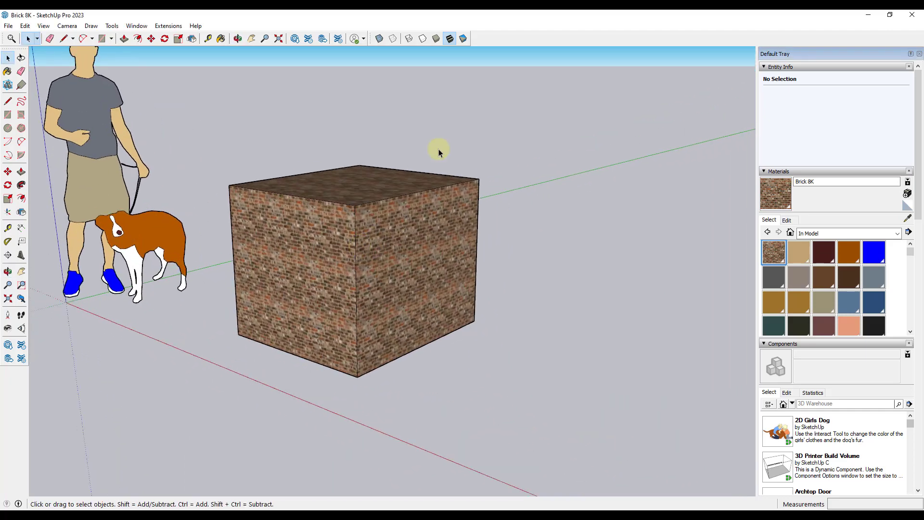
pyautogui.scroll(-3, 622, 275)
pyautogui.scroll(2, 320, 58)
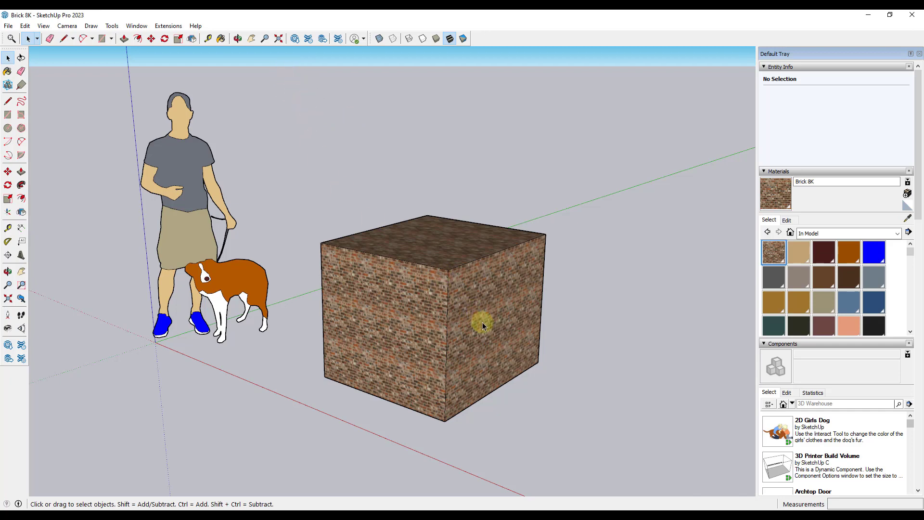
pyautogui.click(308, 40)
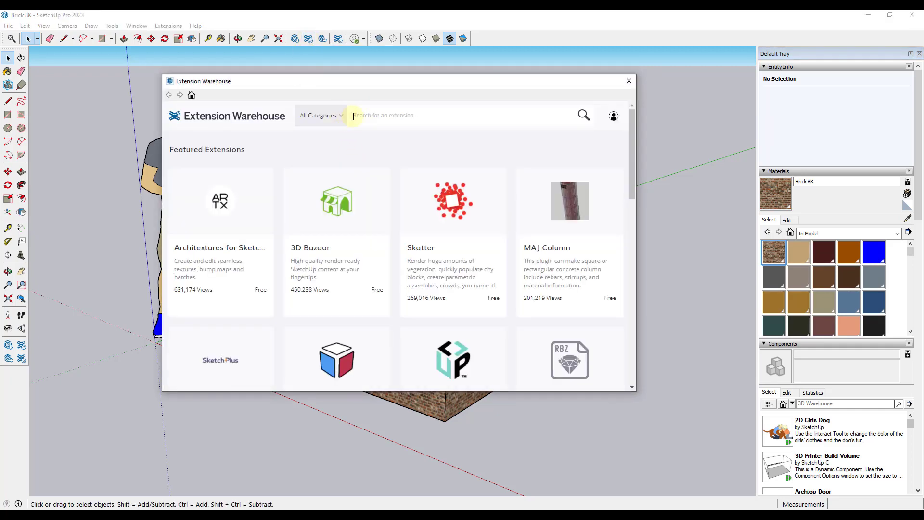
pyautogui.click(354, 116)
pyautogui.write('material resizer')
pyautogui.click(388, 144)
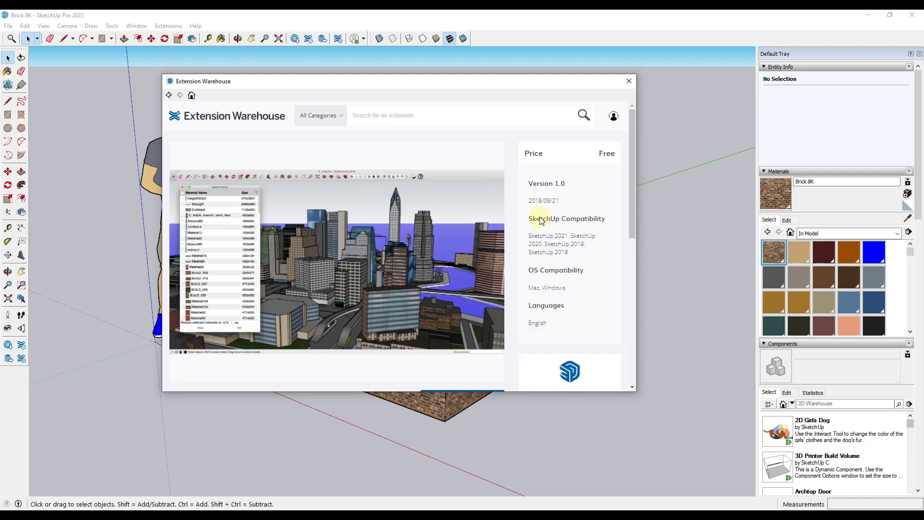
# Install Material Resizer despite the compatibility warning and close the Extension Warehouse
pyautogui.scroll(-1, 447, 249)
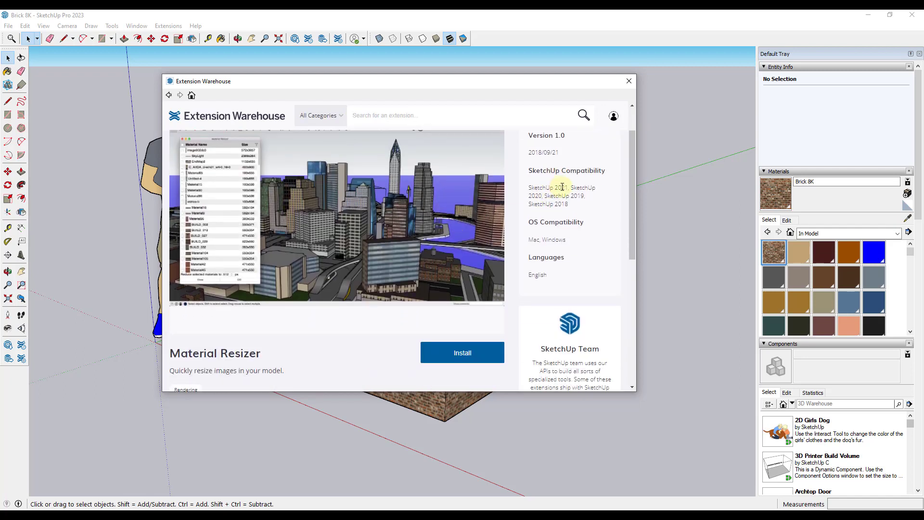
pyautogui.scroll(-2, 558, 187)
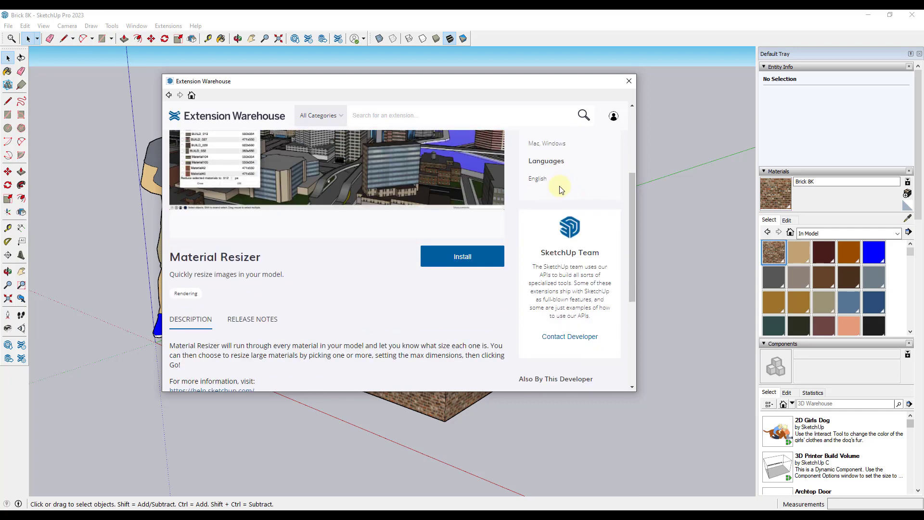
pyautogui.scroll(2, 558, 186)
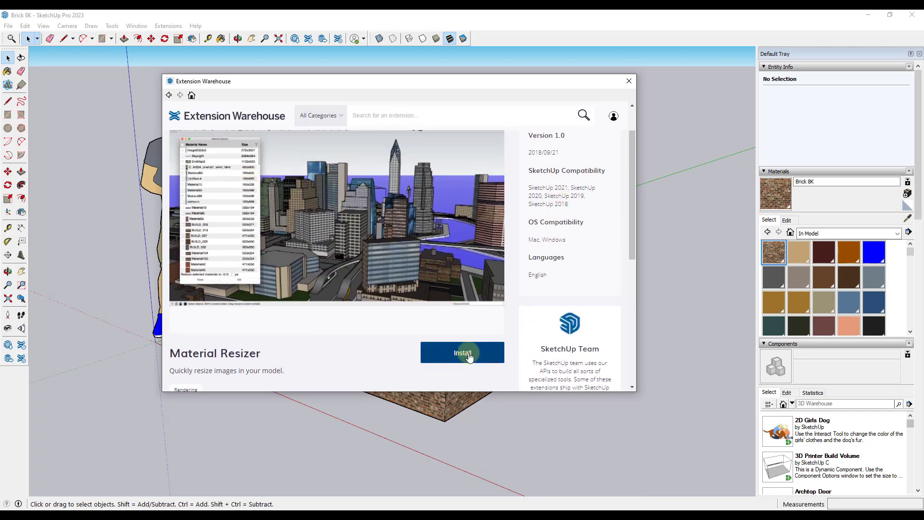
pyautogui.click(438, 356)
pyautogui.click(394, 204)
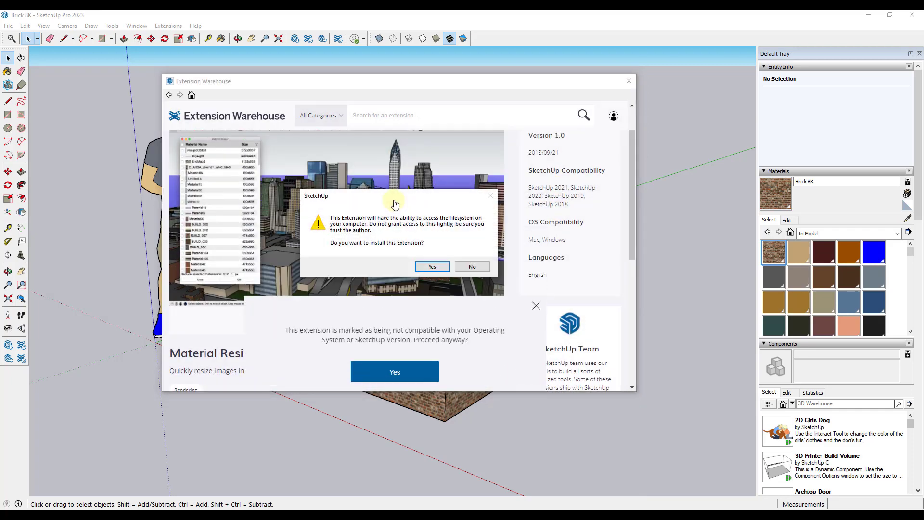
pyautogui.click(434, 263)
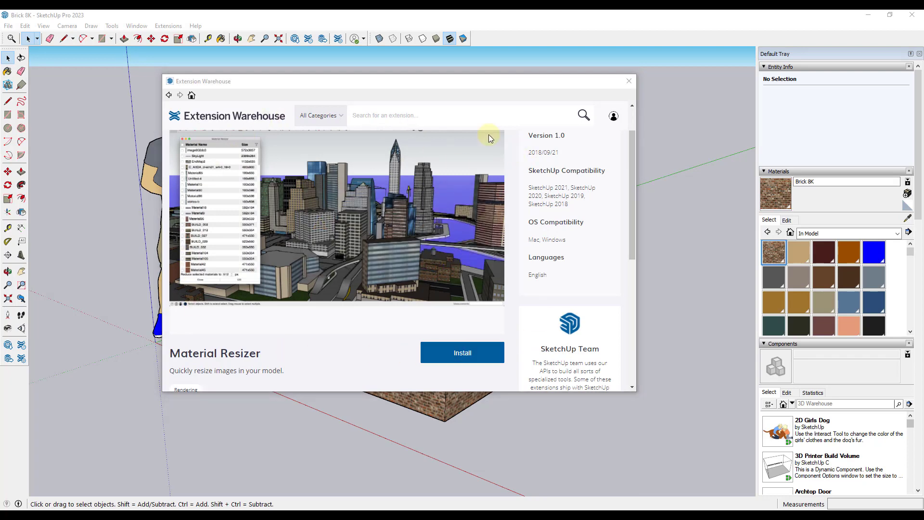
pyautogui.click(466, 259)
pyautogui.click(628, 80)
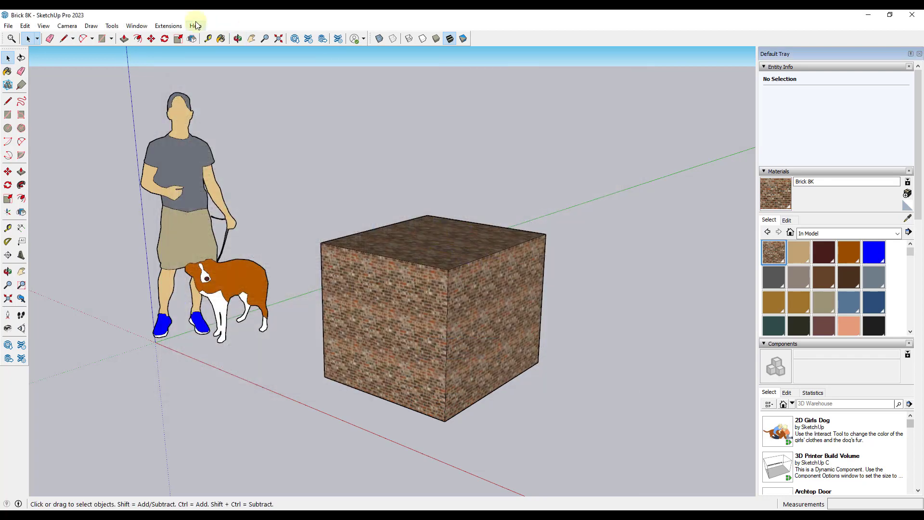
pyautogui.click(168, 26)
# In Material Resizer, tick Brick 8K and resize it to 1024 px
pyautogui.click(188, 162)
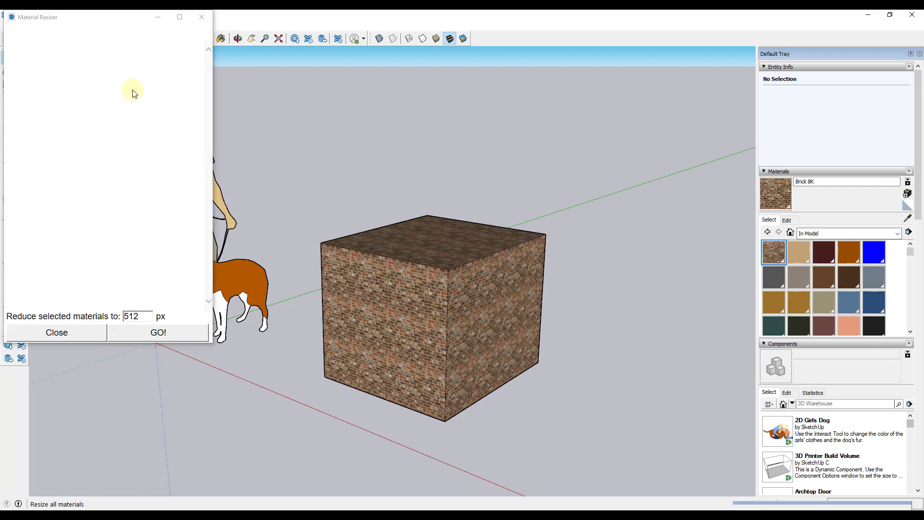
pyautogui.moveTo(88, 18); pyautogui.dragTo(148, 55)
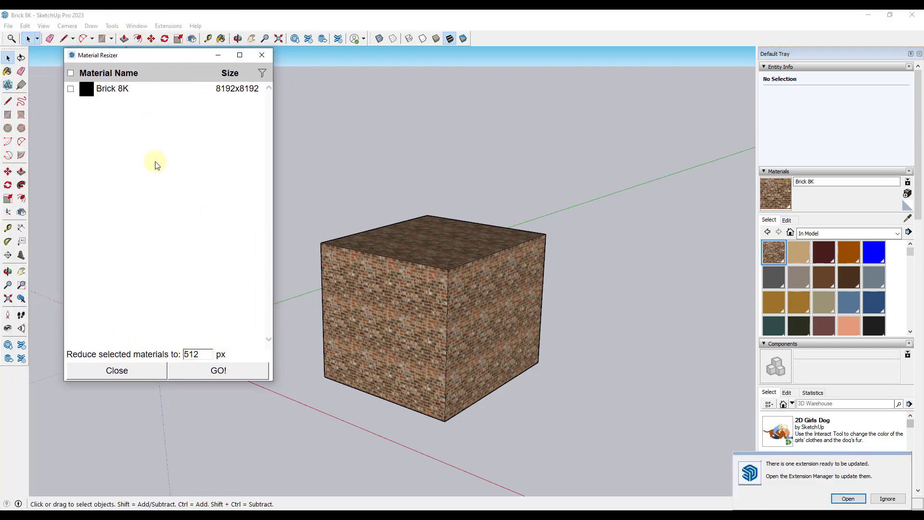
pyautogui.click(71, 89)
pyautogui.moveTo(210, 353); pyautogui.dragTo(188, 360)
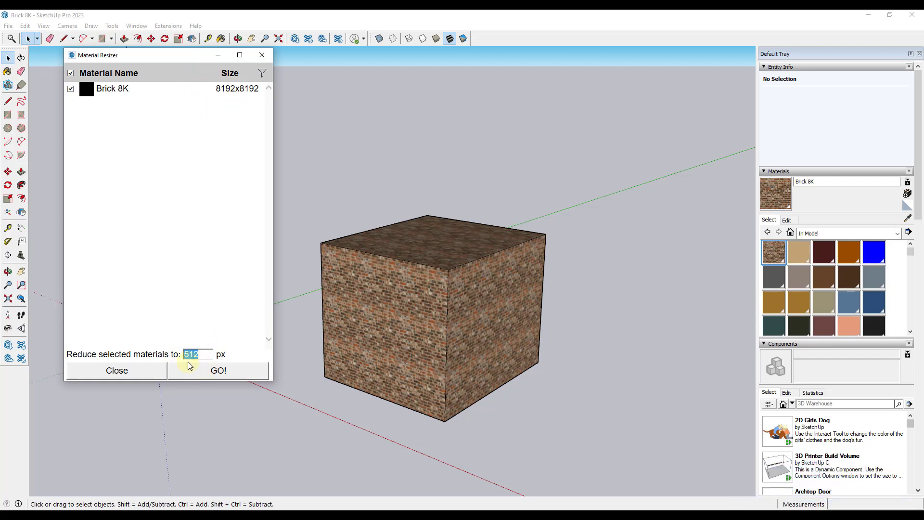
pyautogui.write('1024')
pyautogui.click(242, 368)
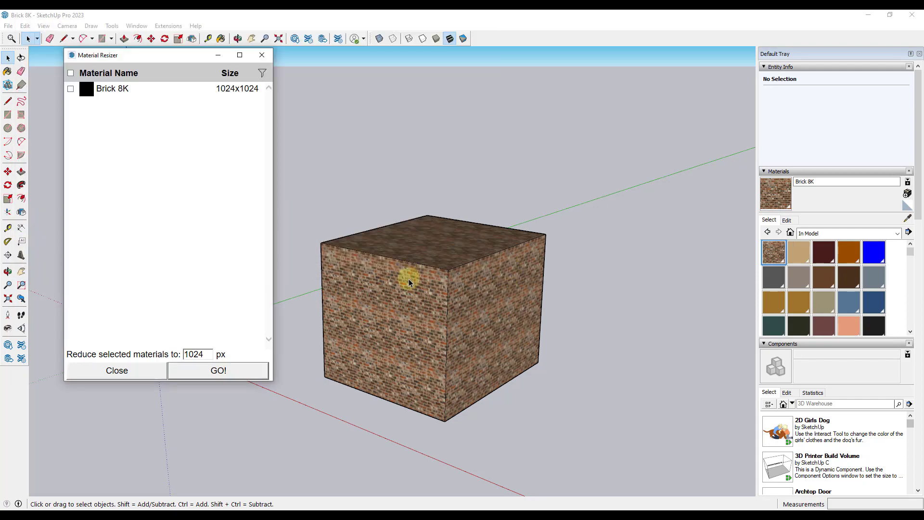
# Zoom and orbit around the brick cube to check the resized texture
pyautogui.scroll(10, 442, 380)
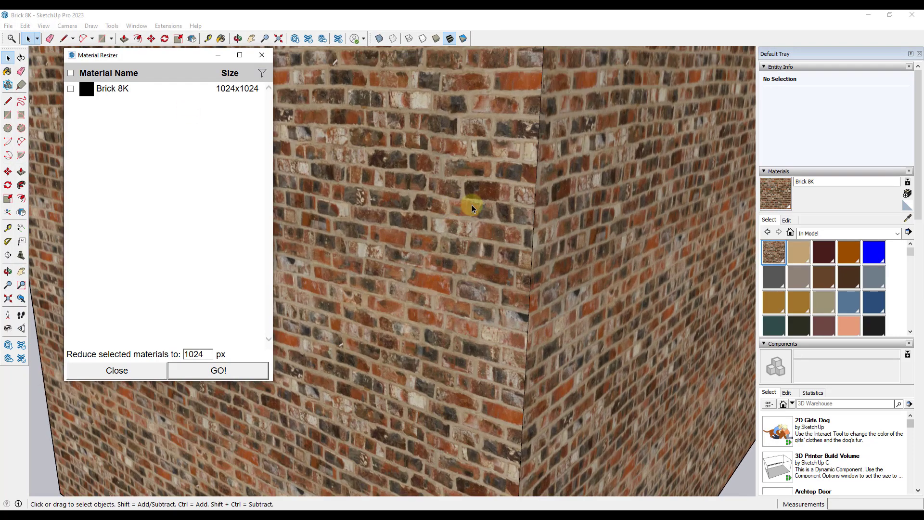
pyautogui.scroll(-15, 459, 206)
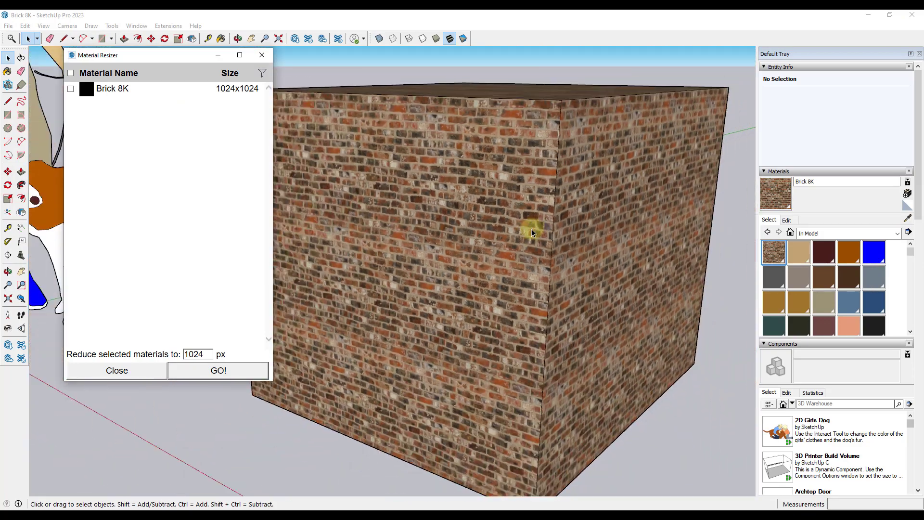
pyautogui.moveTo(529, 231); pyautogui.dragTo(563, 144, button='middle')
pyautogui.scroll(8, 567, 298)
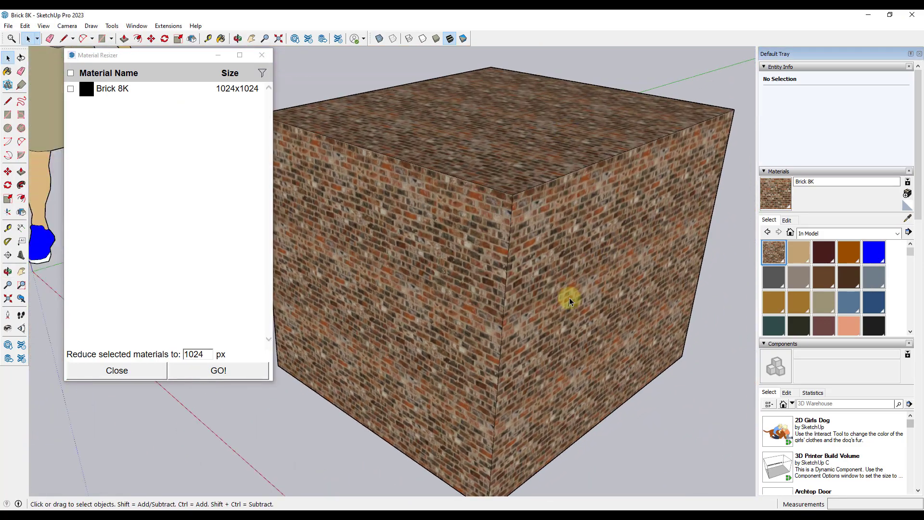
pyautogui.scroll(-5, 463, 275)
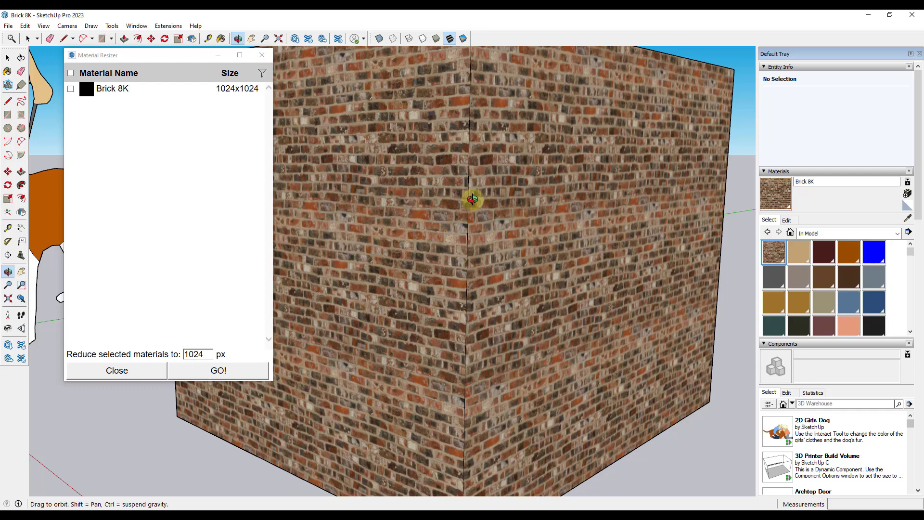
pyautogui.scroll(-3, 472, 199)
pyautogui.press('space')
pyautogui.click(9, 26)
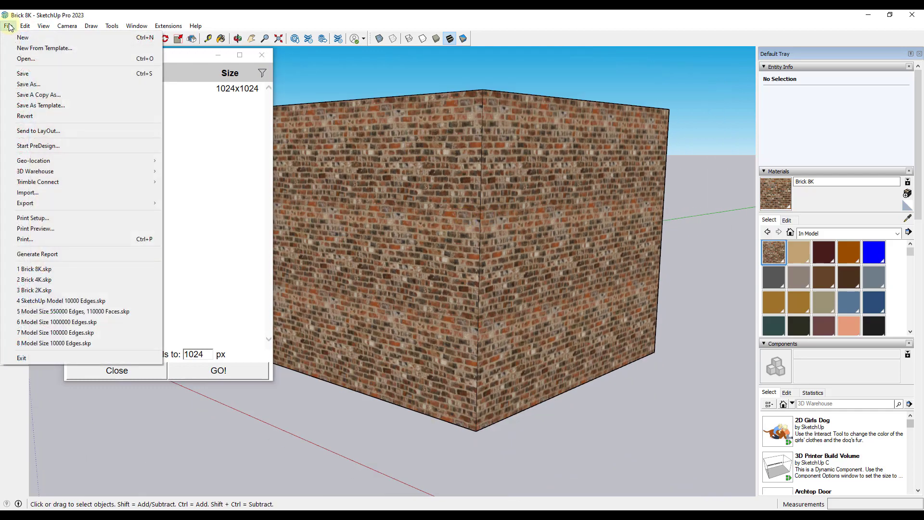
# Save the resized model under the name Brick 8K Resized
pyautogui.click(36, 74)
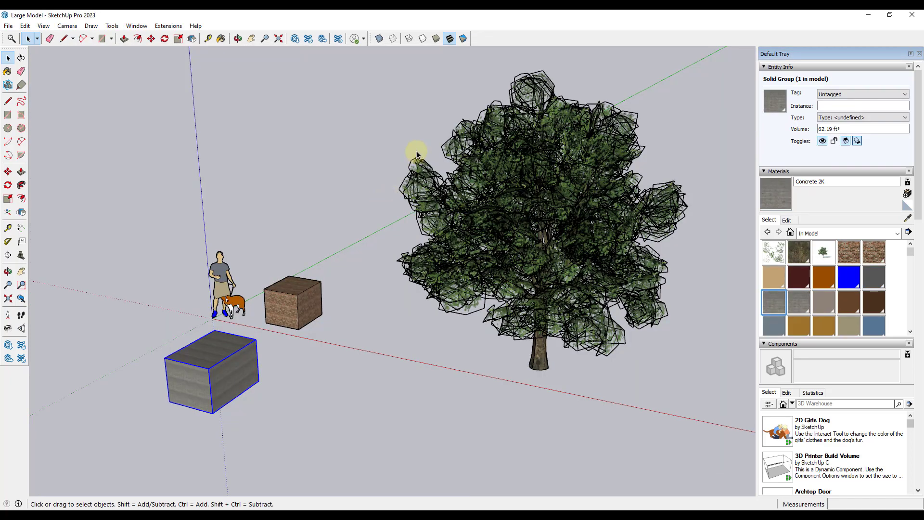
# Open Model Info Statistics and enlarge it to show all counts, including 41 materials
pyautogui.scroll(1, 448, 185)
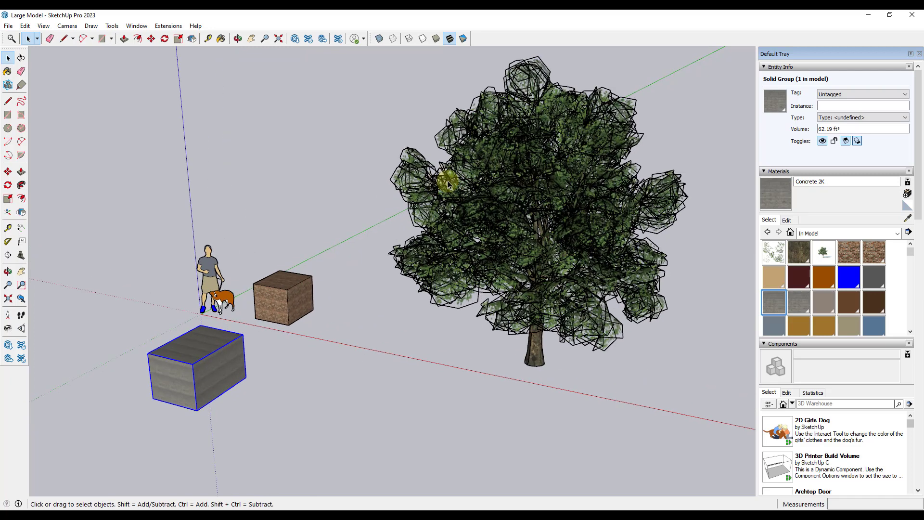
pyautogui.click(169, 26)
pyautogui.moveTo(136, 25)
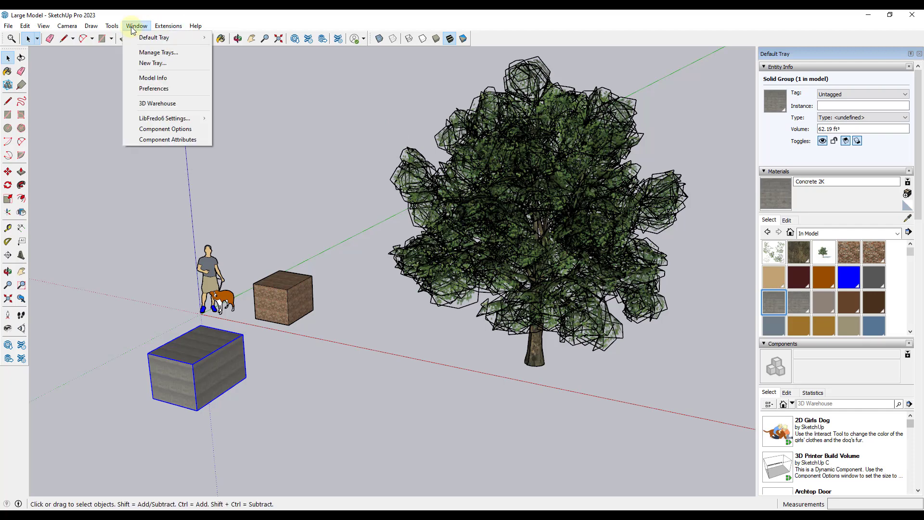
pyautogui.click(155, 78)
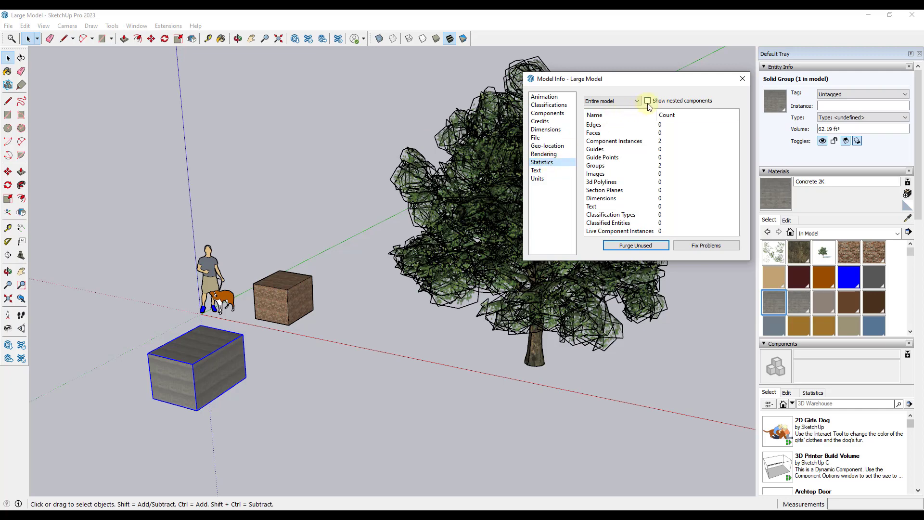
pyautogui.moveTo(665, 86); pyautogui.dragTo(805, 49)
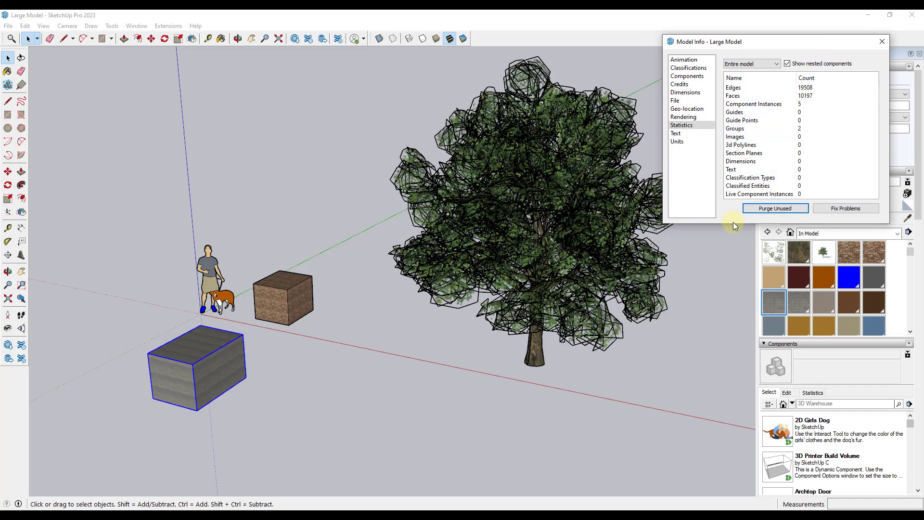
pyautogui.moveTo(733, 223); pyautogui.dragTo(732, 337)
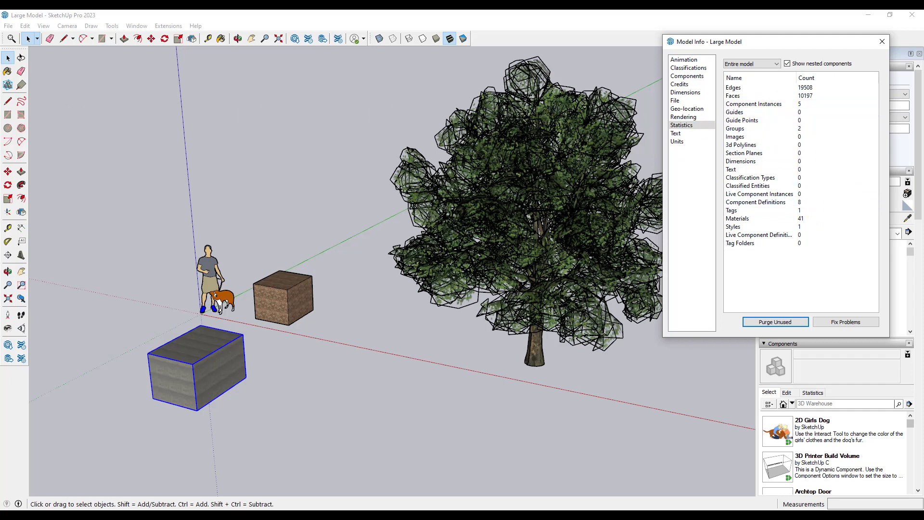
# Check in File Explorer that Large Model.skp is 99,006 KB, then close the folder
pyautogui.hotkey('alt', 'Tab')
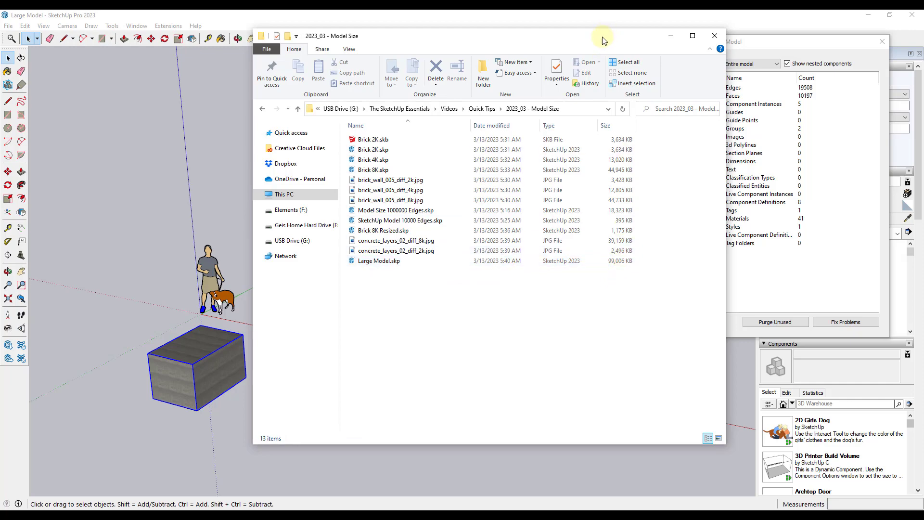
pyautogui.moveTo(602, 39); pyautogui.dragTo(295, 57)
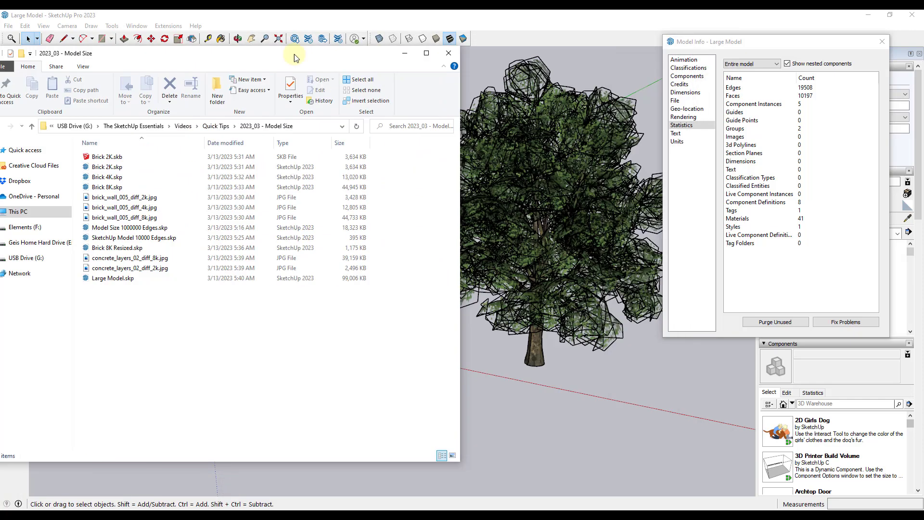
pyautogui.click(404, 53)
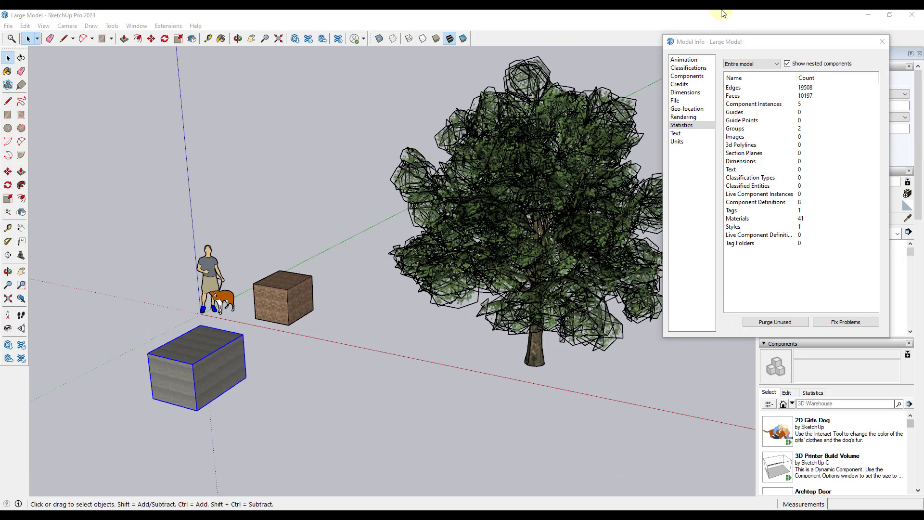
# Close Model Info, zoom toward the brick and concrete boxes, and switch to Sample Paint
pyautogui.click(881, 43)
pyautogui.scroll(5, 409, 216)
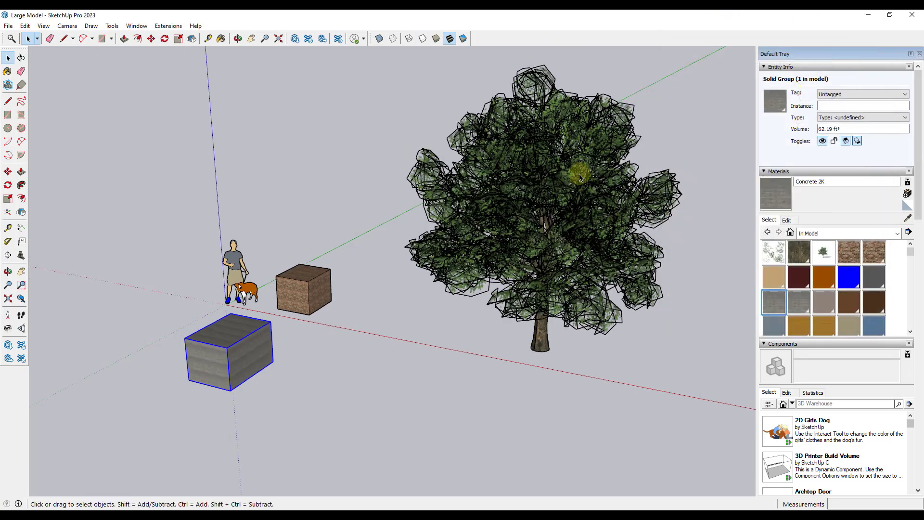
pyautogui.scroll(5, 330, 305)
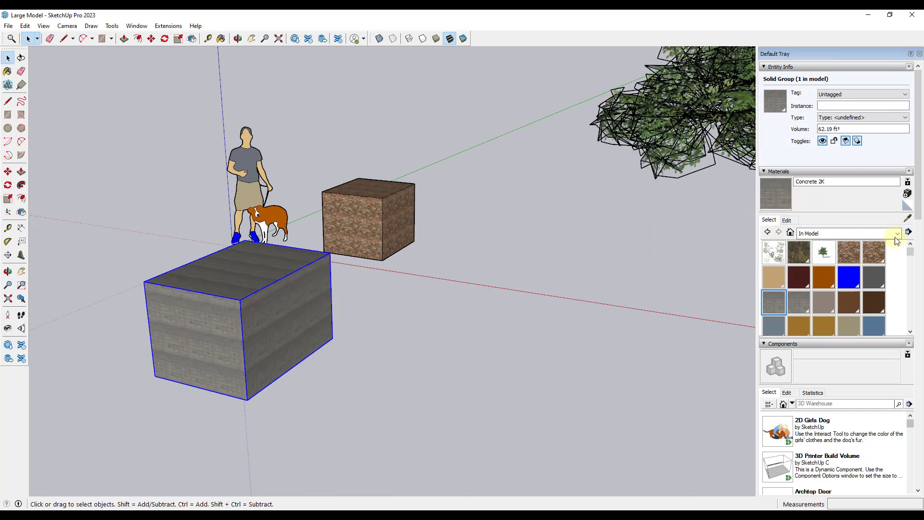
pyautogui.click(910, 217)
# Sample the brick cube and repaint it with Brick 2K
pyautogui.click(373, 214)
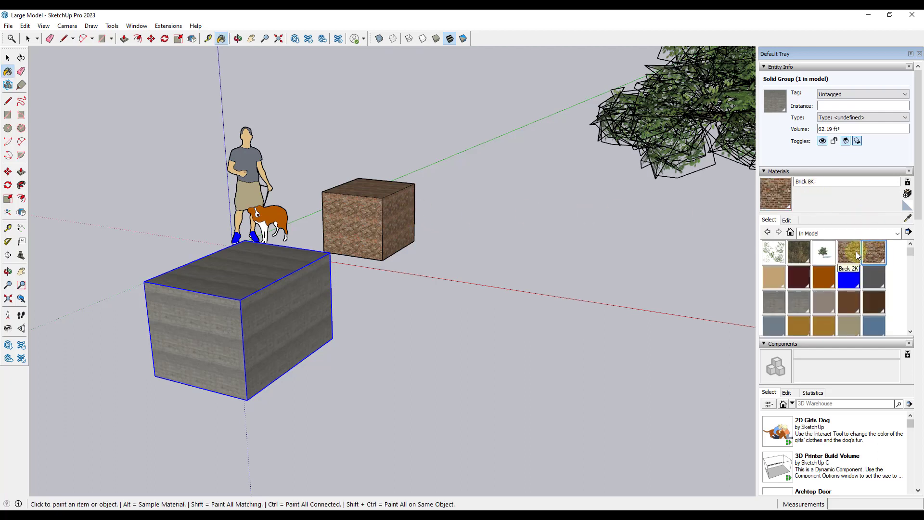
pyautogui.click(850, 254)
pyautogui.click(400, 210)
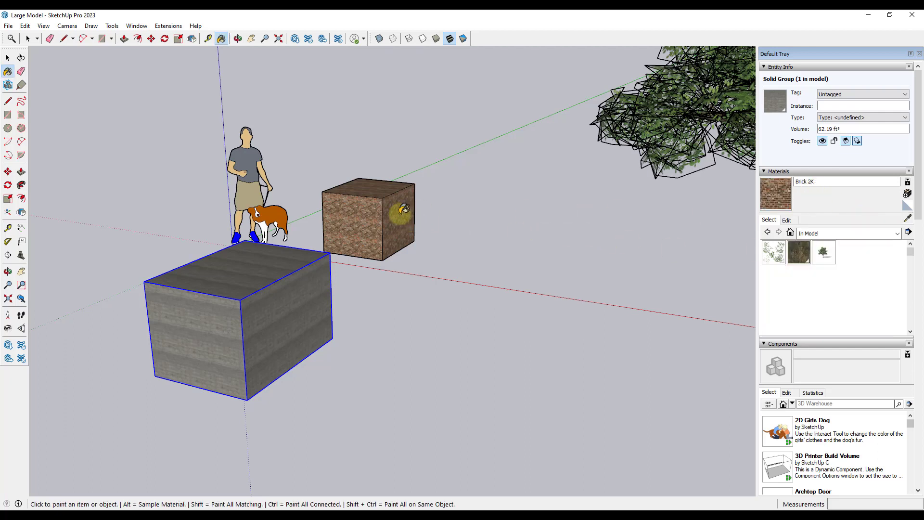
# Sample the grey box and repaint it with Concrete 2K
pyautogui.click(906, 217)
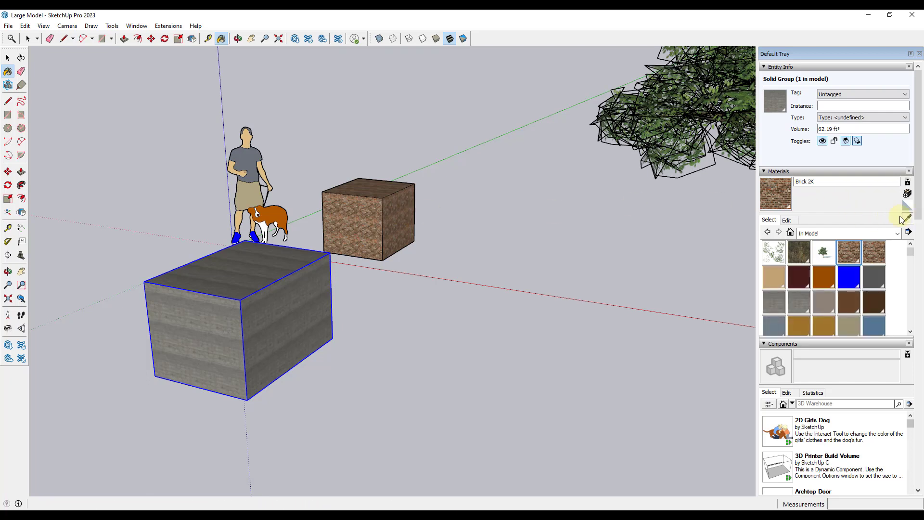
pyautogui.click(275, 319)
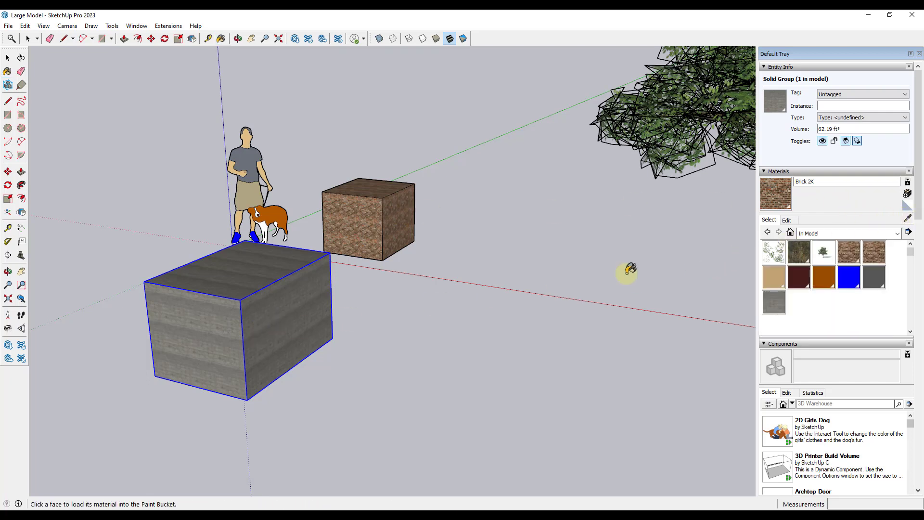
pyautogui.click(798, 303)
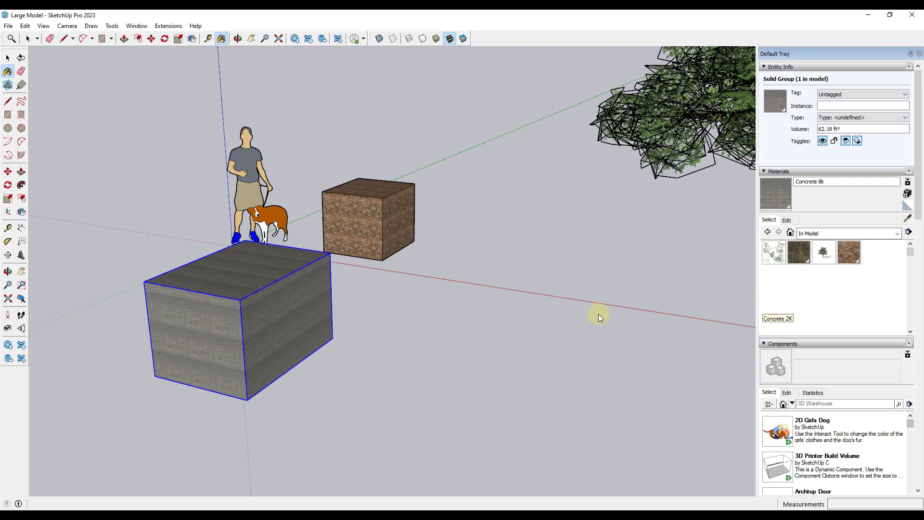
pyautogui.click(257, 309)
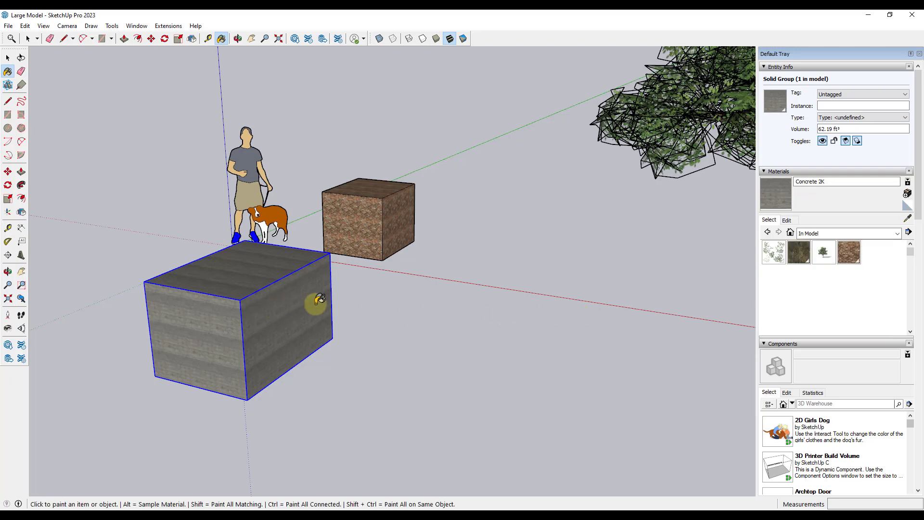
# Orbit around the scene to view the repainted boxes and the tree
pyautogui.moveTo(545, 262)
pyautogui.mouseDown(button='middle')
pyautogui.moveTo(367, 288)
pyautogui.moveTo(373, 268)
pyautogui.moveTo(362, 282)
pyautogui.mouseUp(button='middle')
pyautogui.press('space')
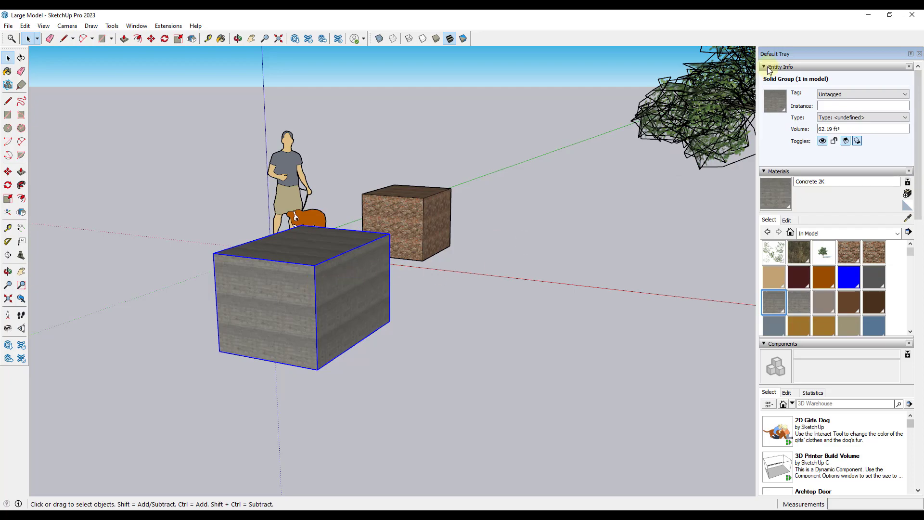
pyautogui.moveTo(379, 260); pyautogui.dragTo(310, 259, button='middle')
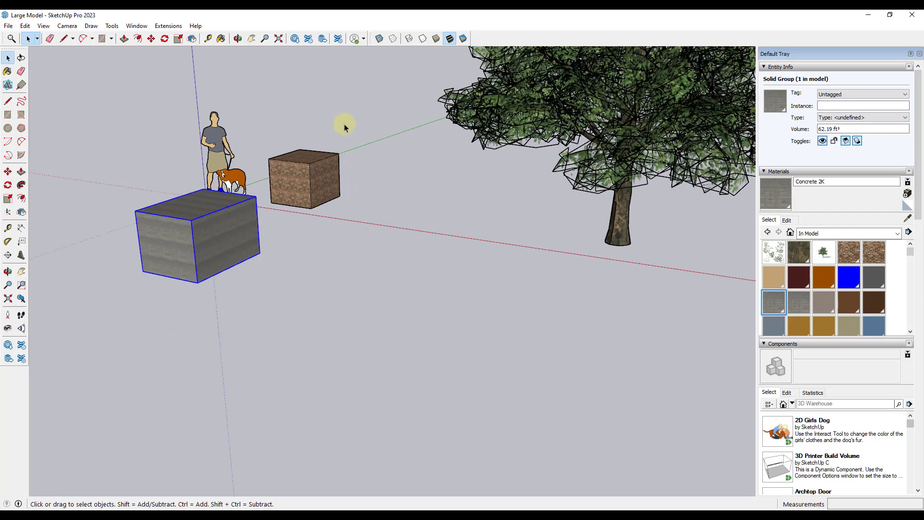
pyautogui.moveTo(345, 125); pyautogui.dragTo(340, 136, button='middle')
pyautogui.moveTo(272, 189); pyautogui.dragTo(275, 124, button='middle')
pyautogui.scroll(3, 326, 140)
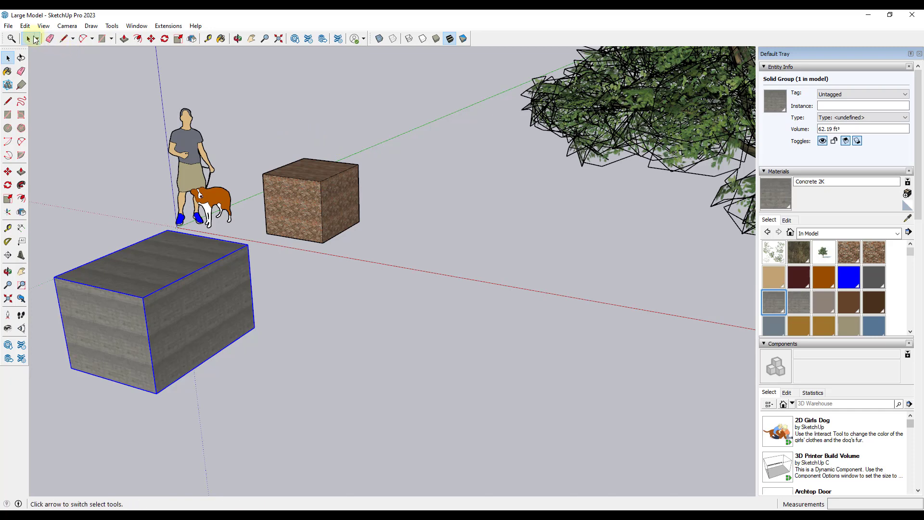
# Save Large Model and switch to File Explorer to check its 98,966 KB size
pyautogui.click(8, 27)
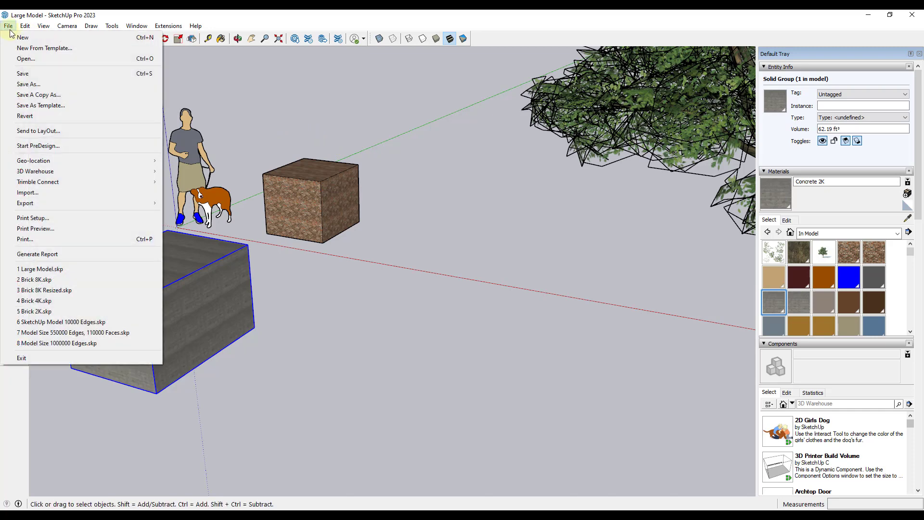
pyautogui.click(36, 73)
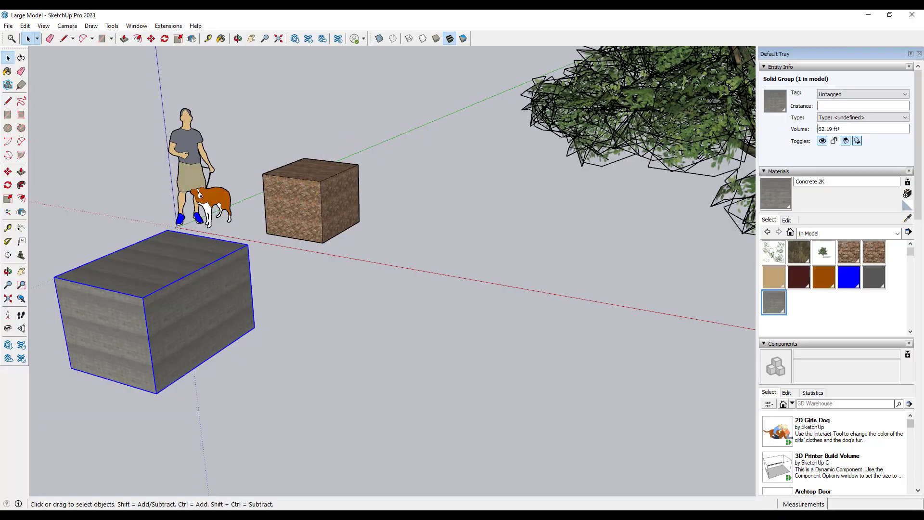
pyautogui.hotkey('alt', 'Tab')
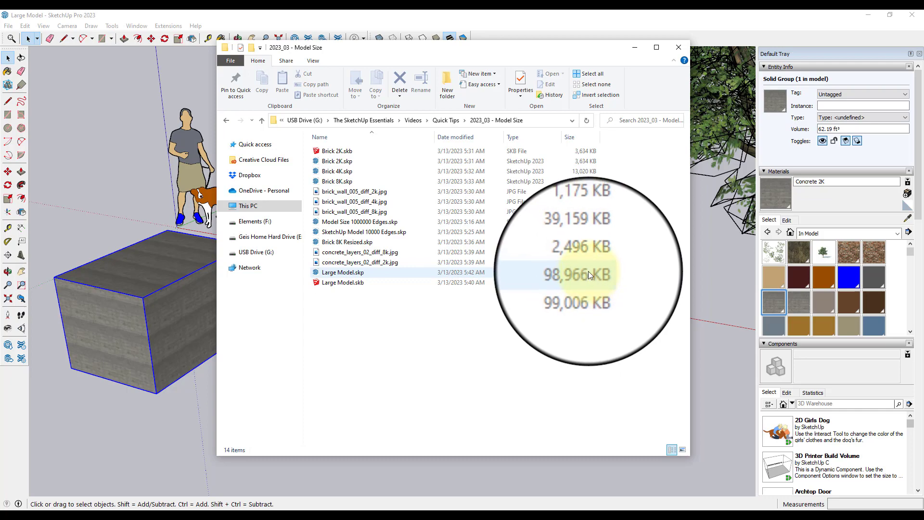
# Close File Explorer, then select and delete the heavy leafy tree
pyautogui.click(678, 47)
pyautogui.scroll(-5, 205, 268)
pyautogui.scroll(-1, 464, 243)
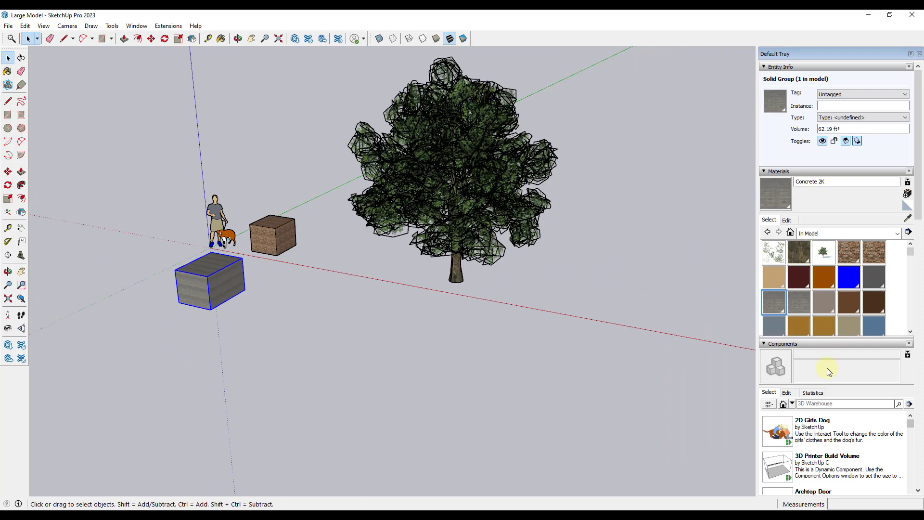
pyautogui.click(458, 176)
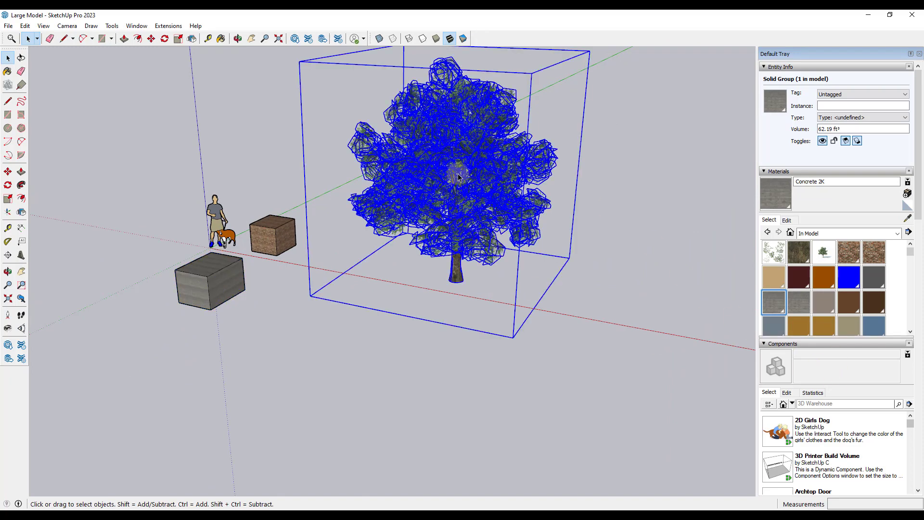
pyautogui.scroll(-1, 850, 452)
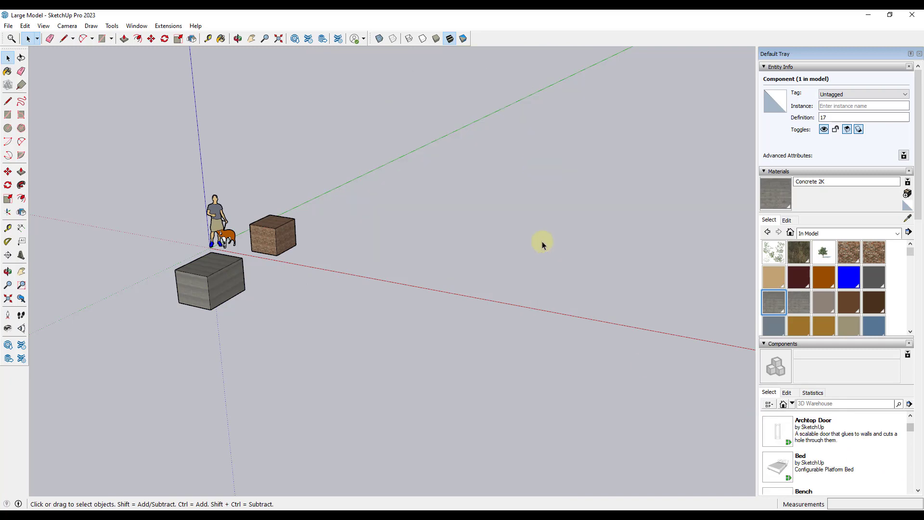
pyautogui.press('Delete')
# Place the Evergreen christmas tree beyond the brick block and orbit to view the scene
pyautogui.scroll(-5, 823, 445)
pyautogui.scroll(-10, 822, 445)
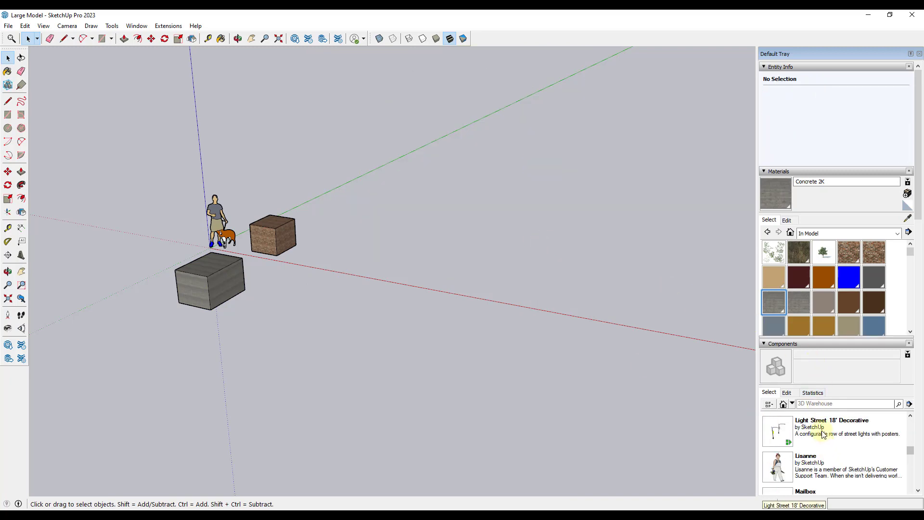
pyautogui.click(818, 428)
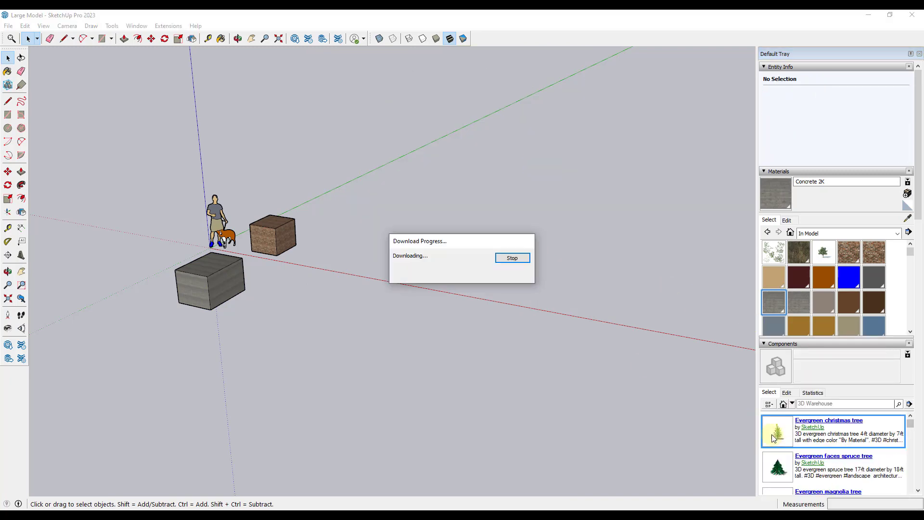
pyautogui.scroll(5, 424, 227)
pyautogui.scroll(-10, 423, 227)
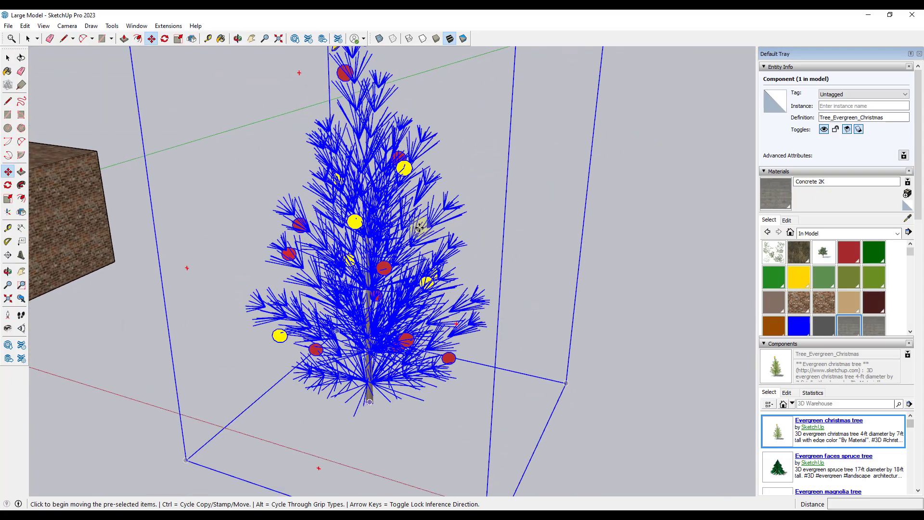
pyautogui.moveTo(399, 195); pyautogui.dragTo(403, 220, button='middle')
pyautogui.scroll(3, 404, 221)
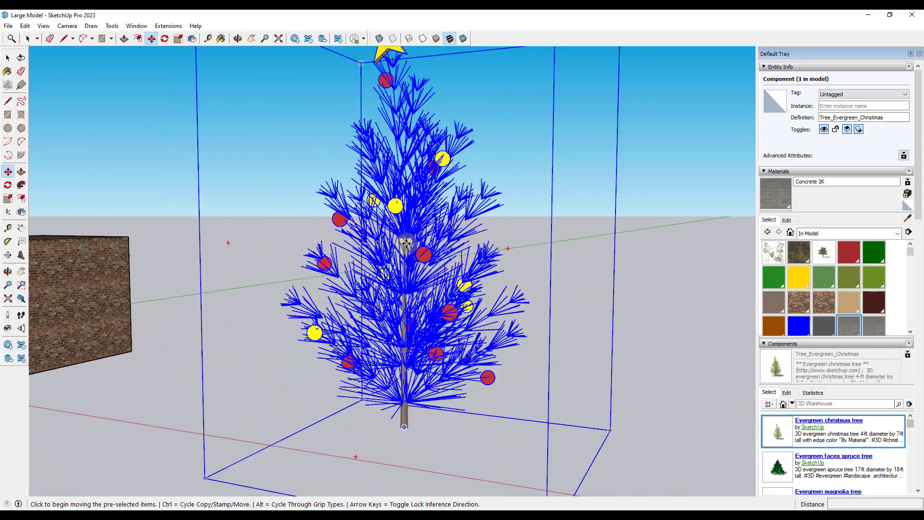
pyautogui.scroll(-5, 412, 251)
pyautogui.moveTo(470, 241); pyautogui.dragTo(303, 196, button='middle')
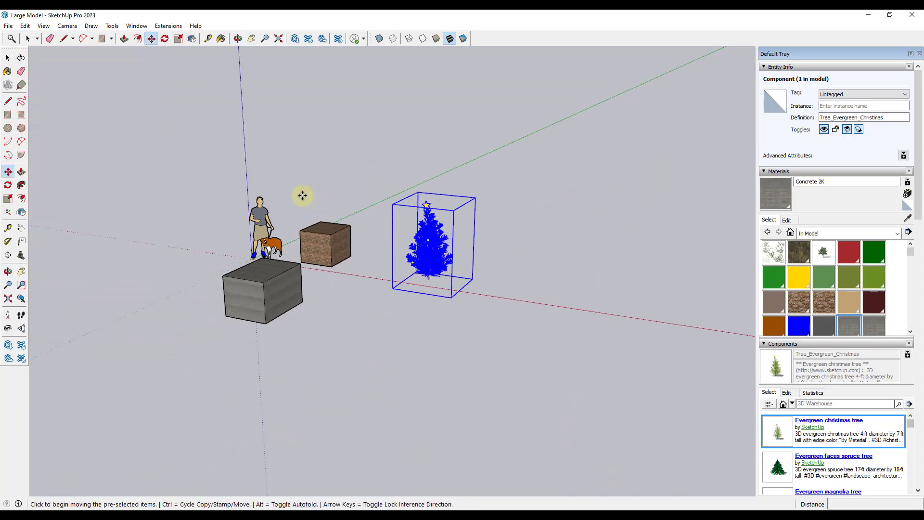
pyautogui.scroll(3, 348, 165)
pyautogui.press('space')
pyautogui.click(405, 279)
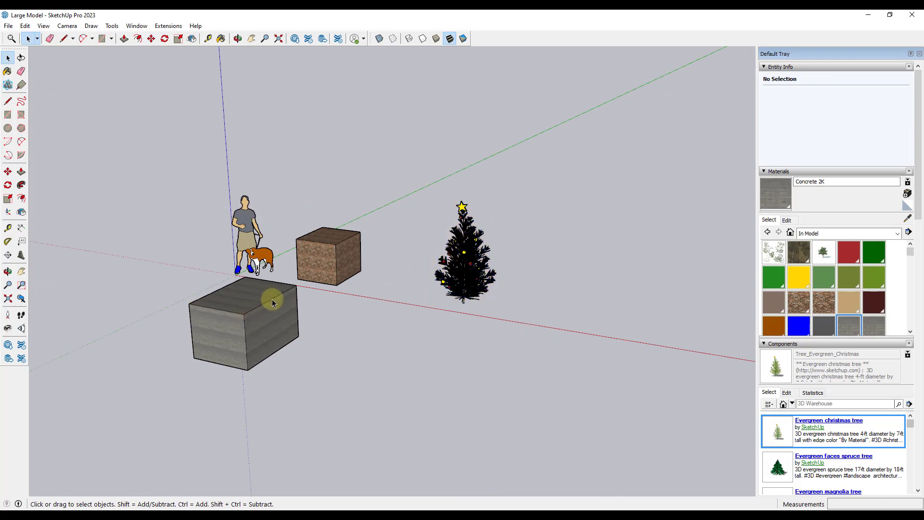
# Save the model with the Christmas tree, confirm about 98,977 KB, then orbit to eye level
pyautogui.click(8, 26)
pyautogui.click(39, 73)
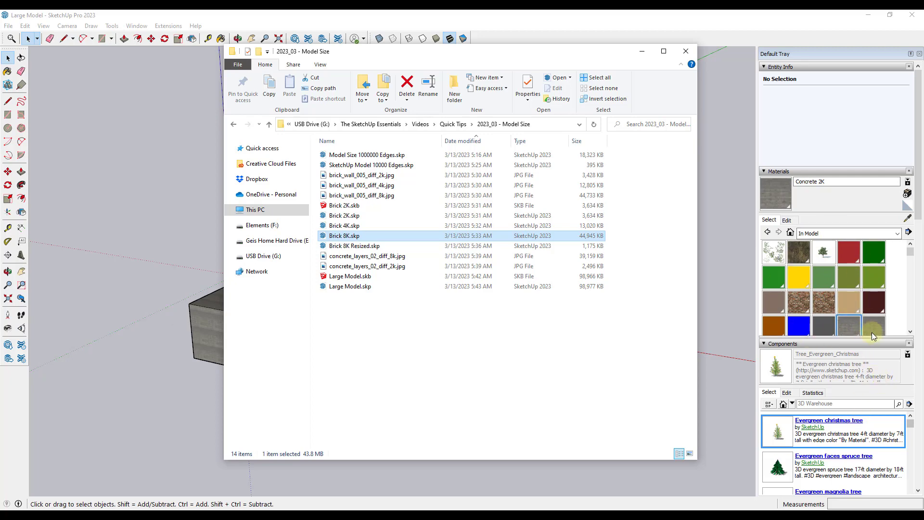
pyautogui.click(686, 51)
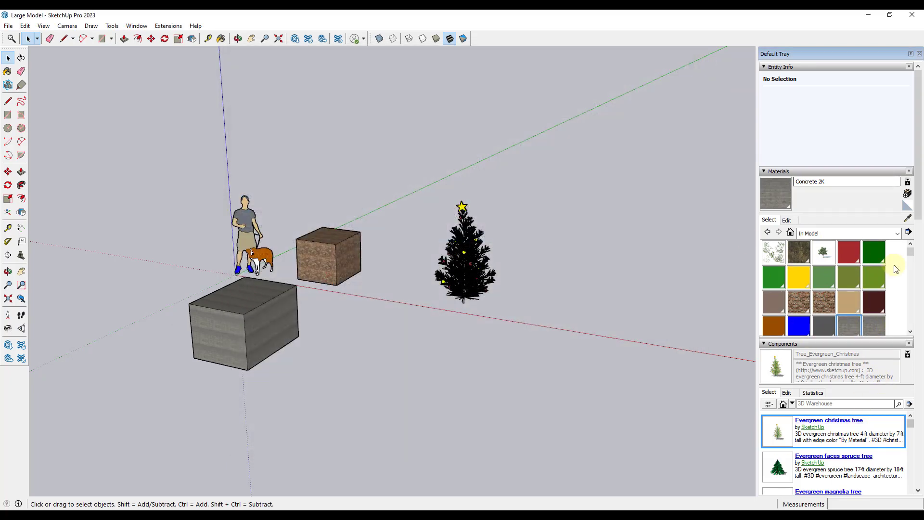
pyautogui.scroll(-2, 864, 281)
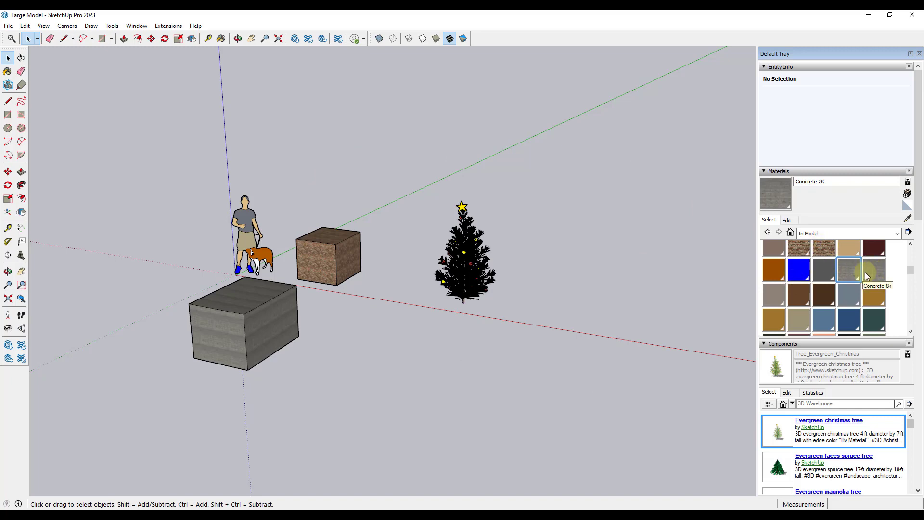
pyautogui.moveTo(457, 331); pyautogui.dragTo(346, 295, button='middle')
pyautogui.scroll(5, 324, 314)
# List In Model components and pick the leftover tree component 17
pyautogui.click(792, 403)
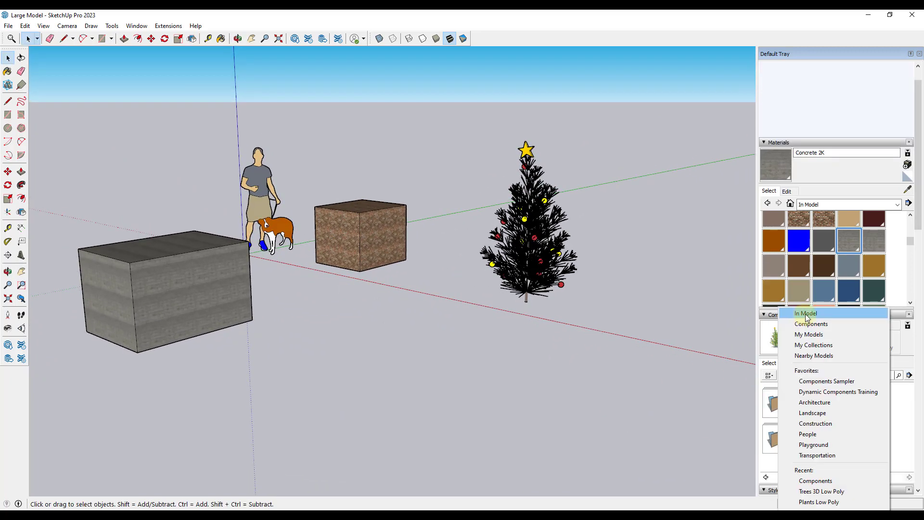
pyautogui.click(806, 314)
pyautogui.scroll(-2, 901, 305)
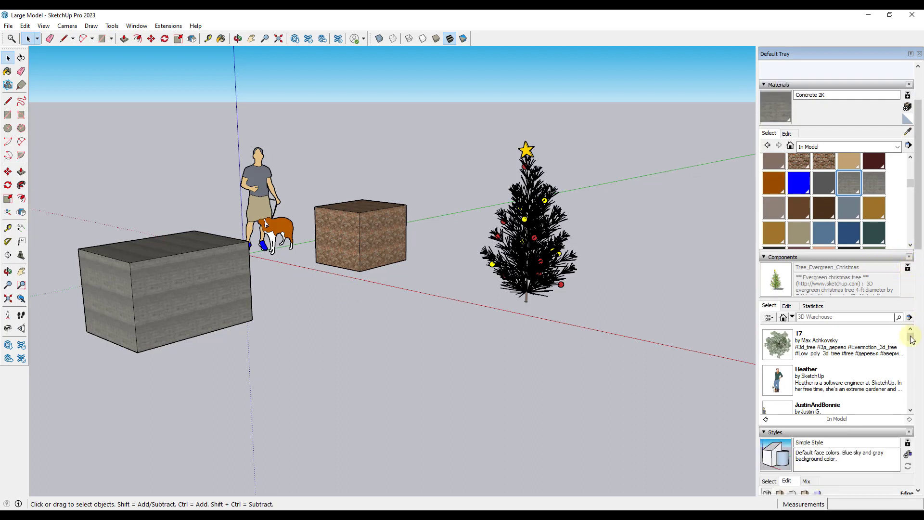
pyautogui.moveTo(909, 334); pyautogui.dragTo(843, 339)
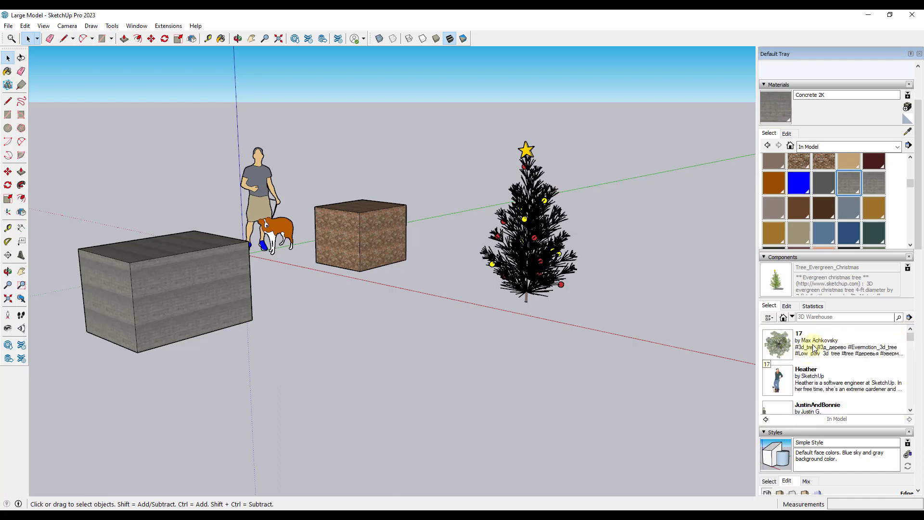
pyautogui.click(782, 343)
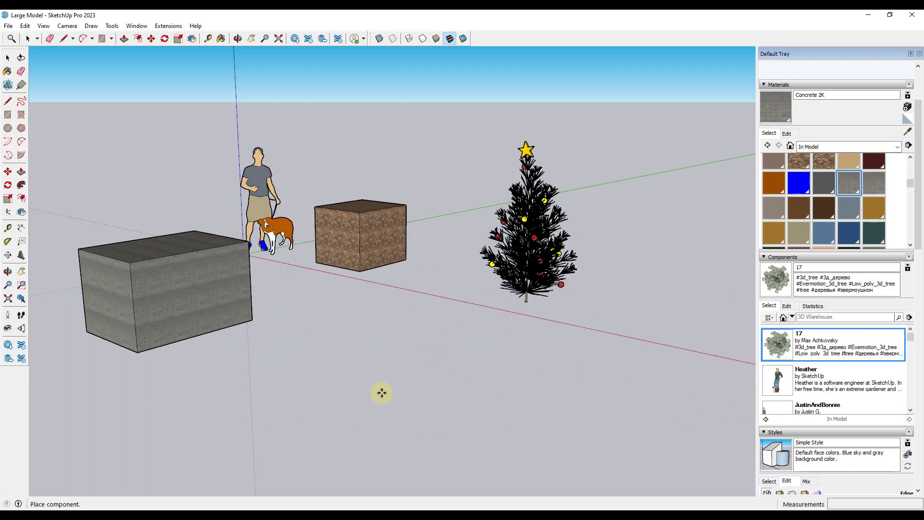
# Discard the oversized tree 17 and orbit to frame the scene with the evergreen tree
pyautogui.press('Escape')
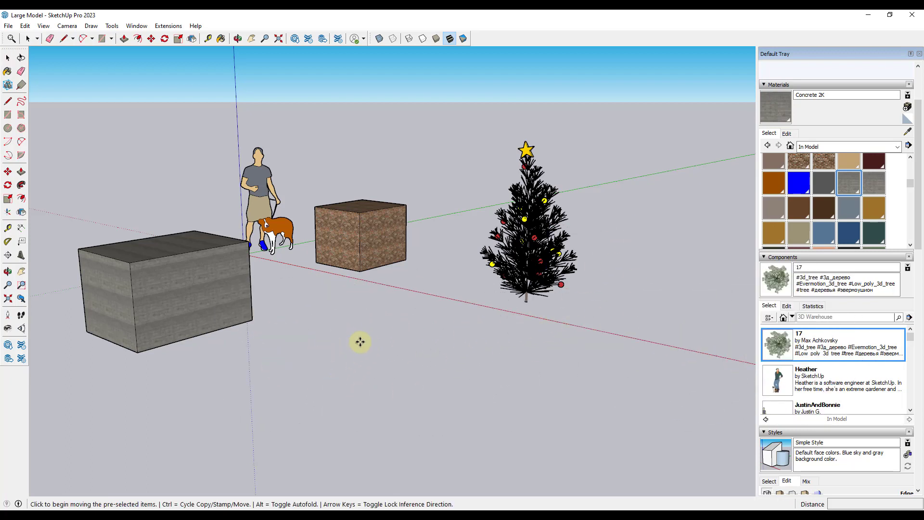
pyautogui.scroll(-8, 337, 332)
pyautogui.moveTo(336, 308); pyautogui.dragTo(423, 282, button='middle')
pyautogui.press('m')
pyautogui.press('Delete')
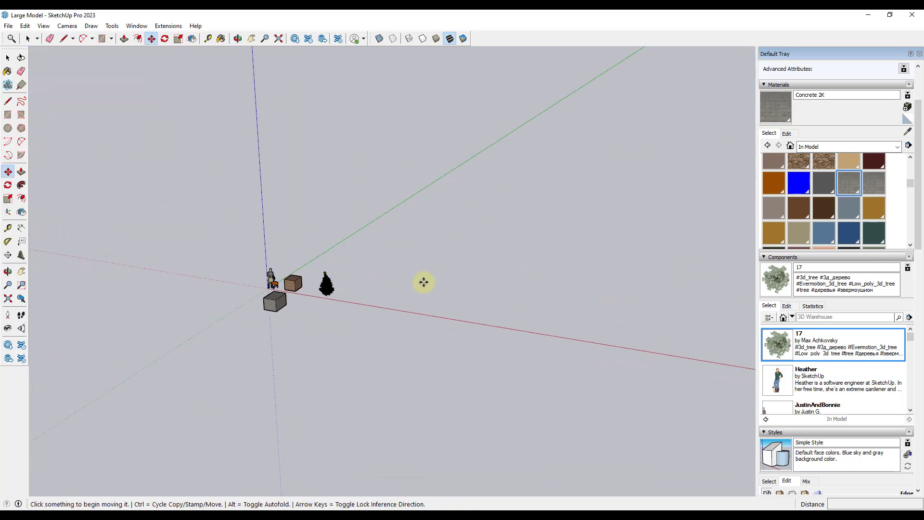
pyautogui.scroll(6, 296, 309)
pyautogui.press('space')
pyautogui.moveTo(375, 268); pyautogui.dragTo(352, 255, button='middle')
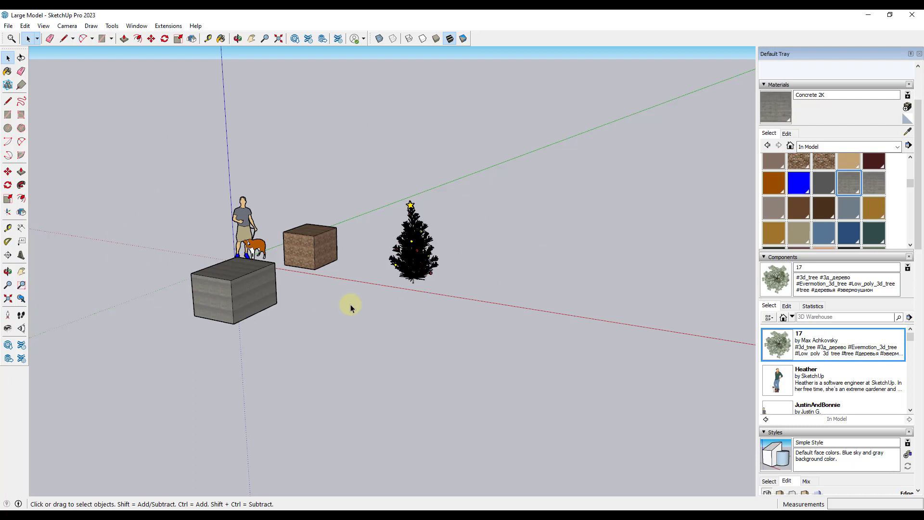
pyautogui.scroll(2, 315, 298)
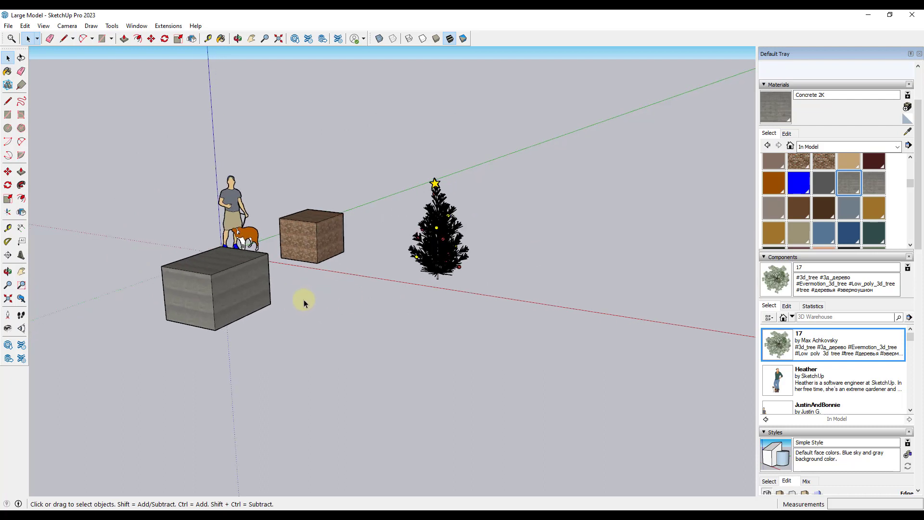
pyautogui.moveTo(359, 301); pyautogui.dragTo(335, 262, button='middle')
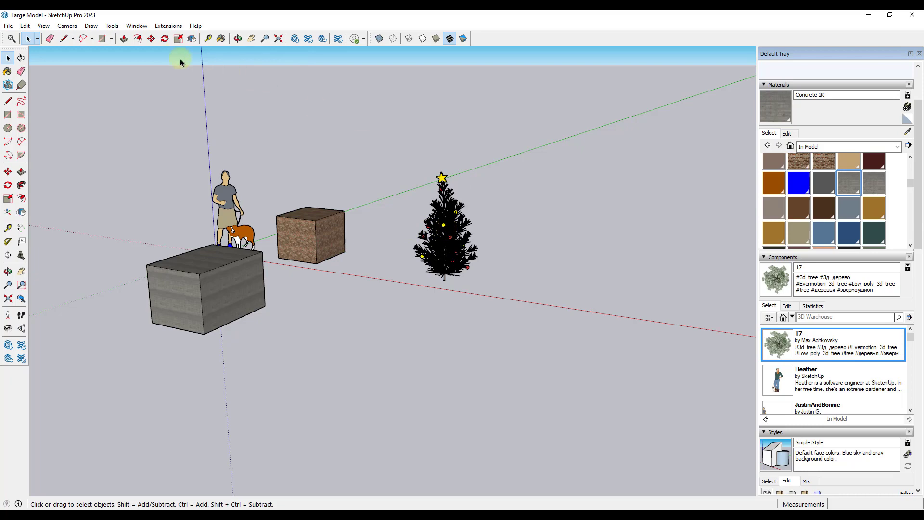
# Purge unused items from Model Info Statistics, cutting materials from 50 to 18 and components from 14 to 7
pyautogui.click(135, 27)
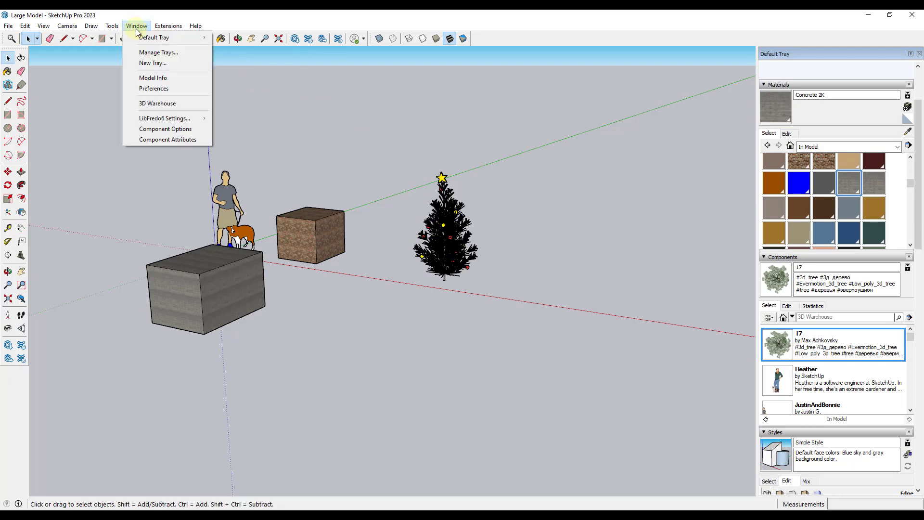
pyautogui.click(160, 78)
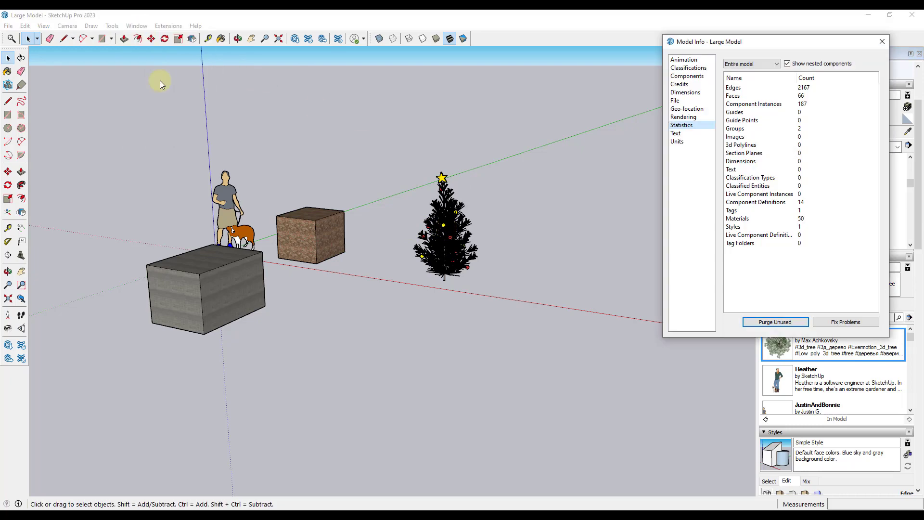
pyautogui.moveTo(729, 41); pyautogui.dragTo(710, 40)
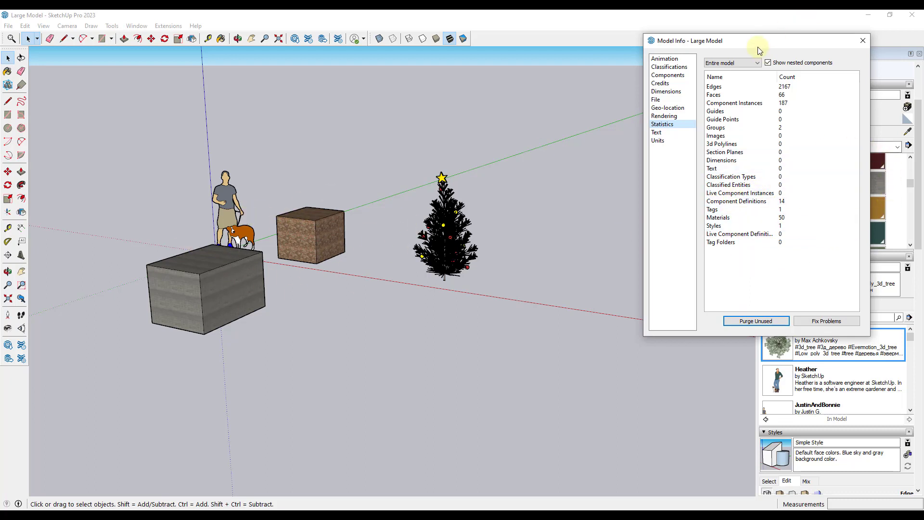
pyautogui.moveTo(759, 50); pyautogui.dragTo(596, 61)
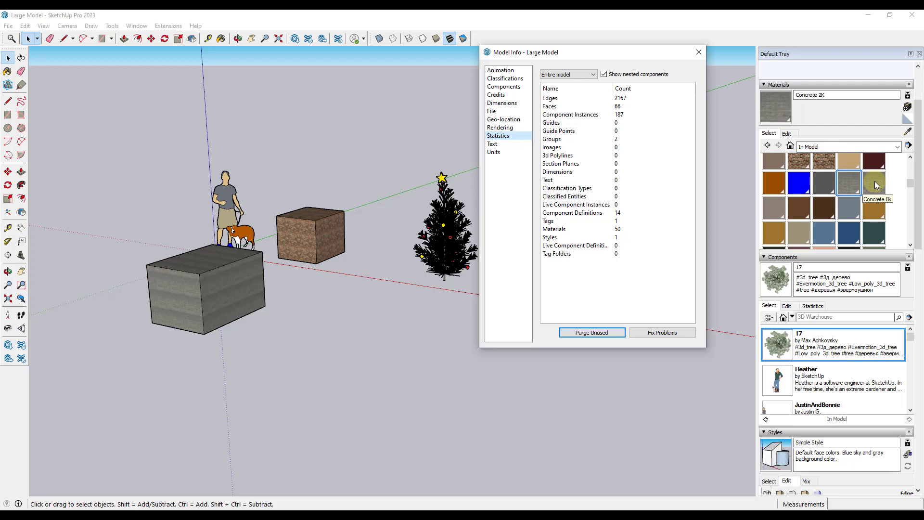
pyautogui.click(591, 332)
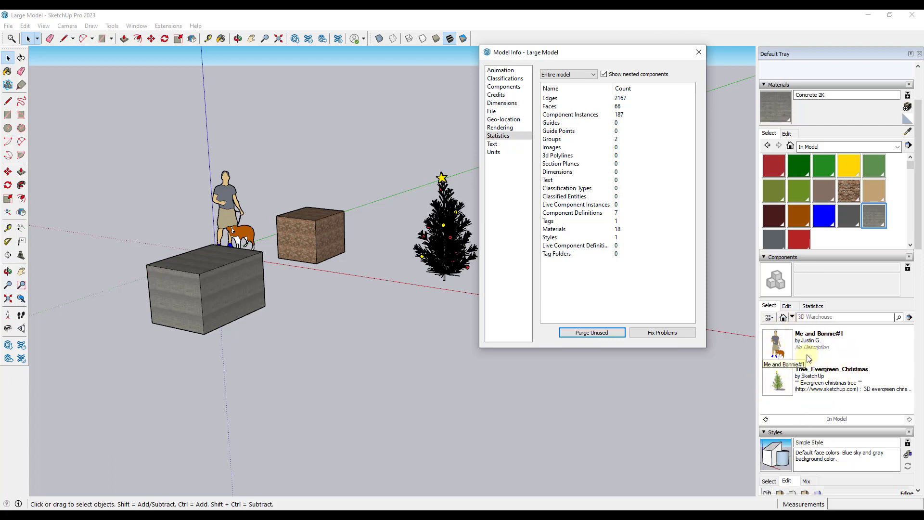
# Save a copy as 'Large Model Purged' and compare its 6,022 KB size with the 98,977 KB original
pyautogui.click(698, 53)
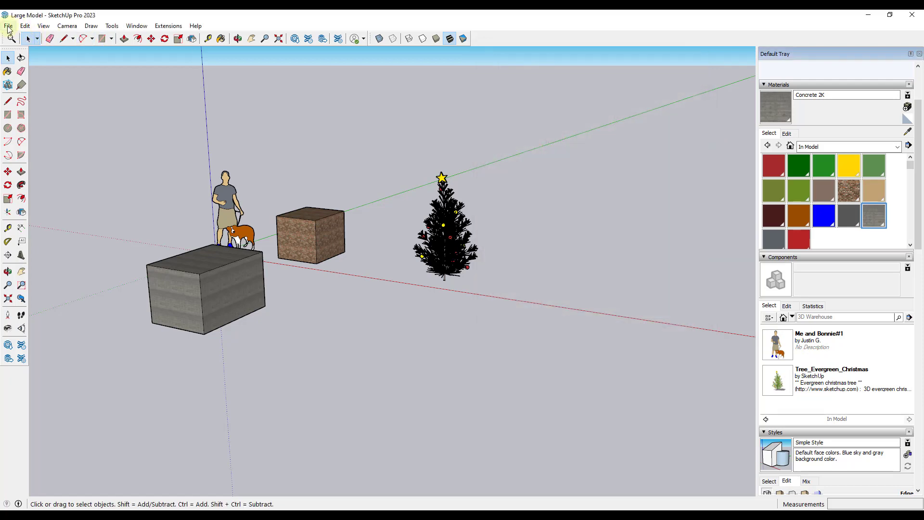
pyautogui.click(8, 26)
pyautogui.click(34, 82)
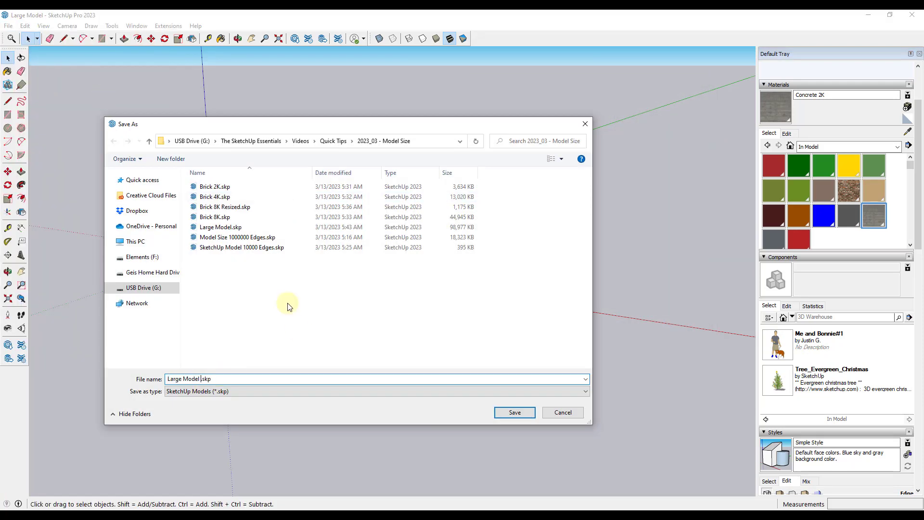
pyautogui.write('Purged')
pyautogui.press('Return')
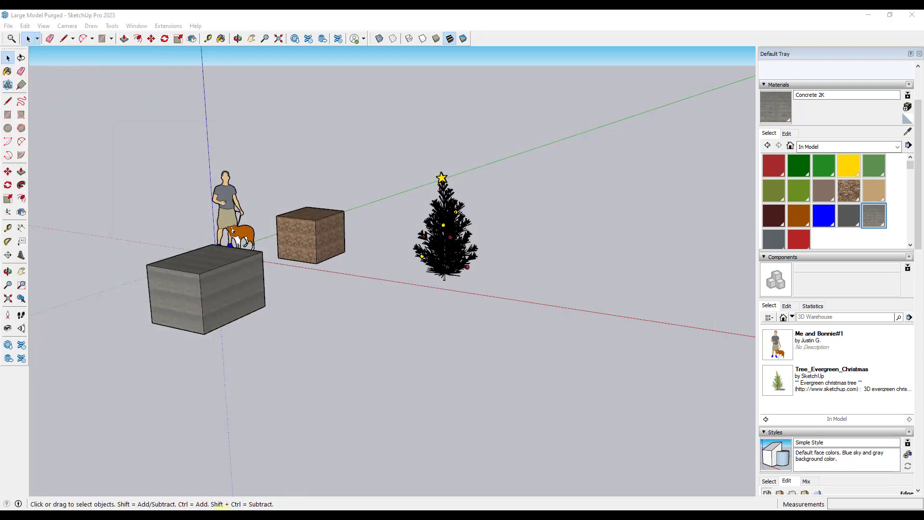
pyautogui.hotkey('alt', 'Tab')
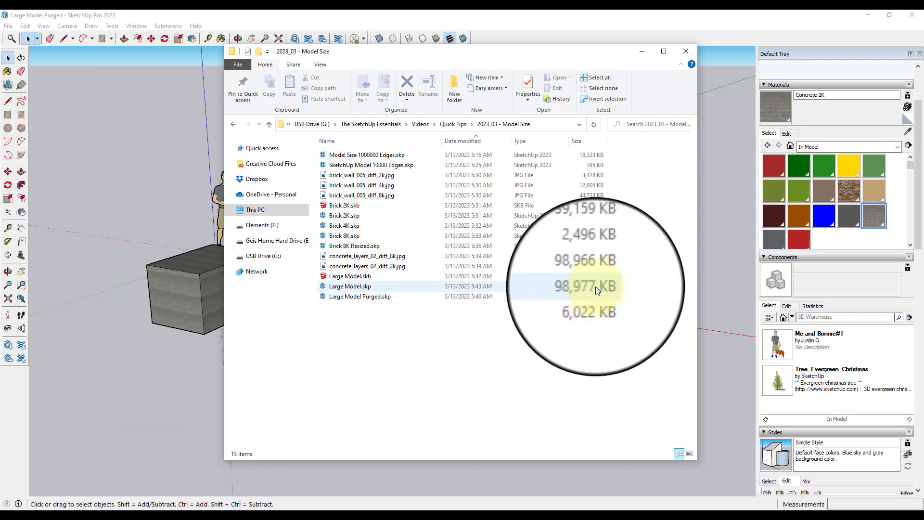